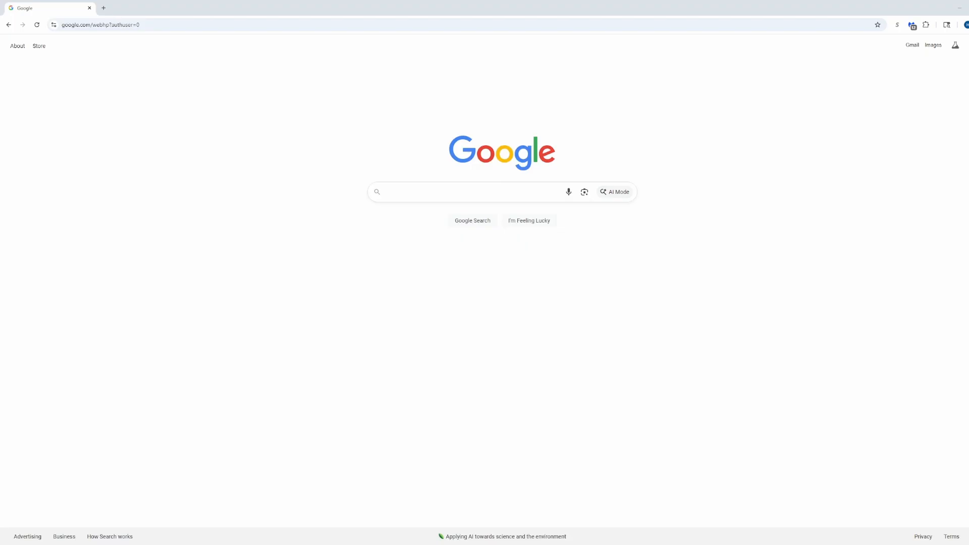
Search the web for "download crc" and open the VATSIM vNAS page for CRC.
click(669, 28)
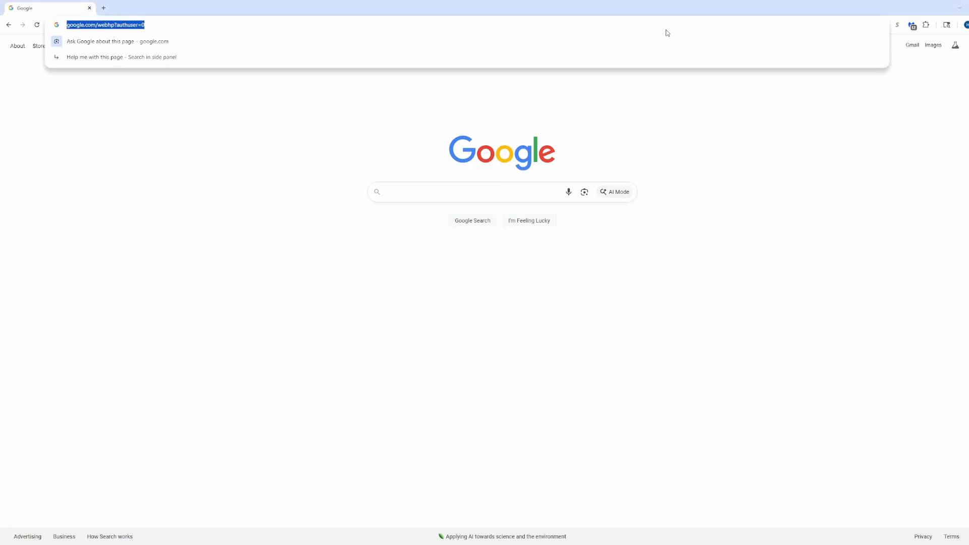
key(BackSpace)
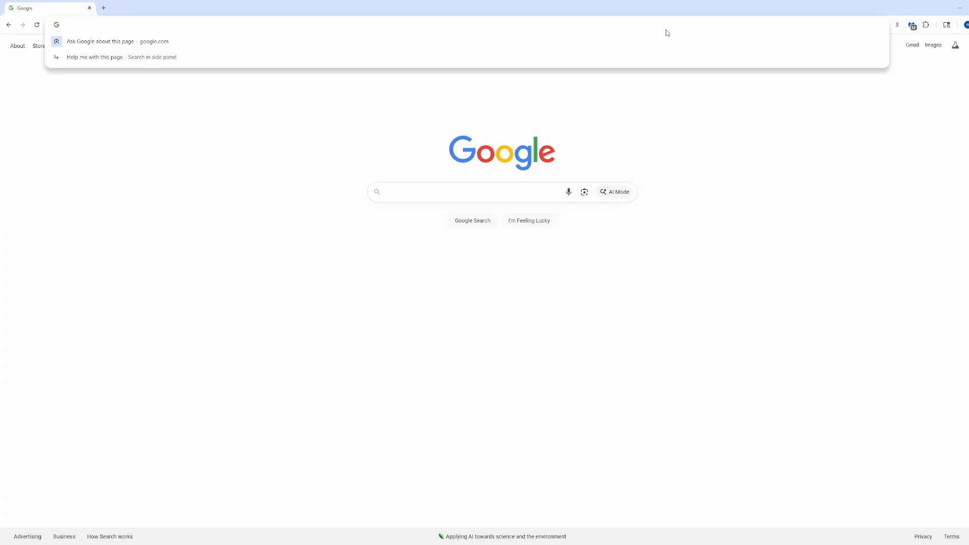
text(DOWNLOAD)
key(BackSpace)
key(BackSpace)
key(BackSpace)
key(BackSpace)
key(BackSpace)
key(BackSpace)
key(BackSpace)
key(BackSpace)
text(download )
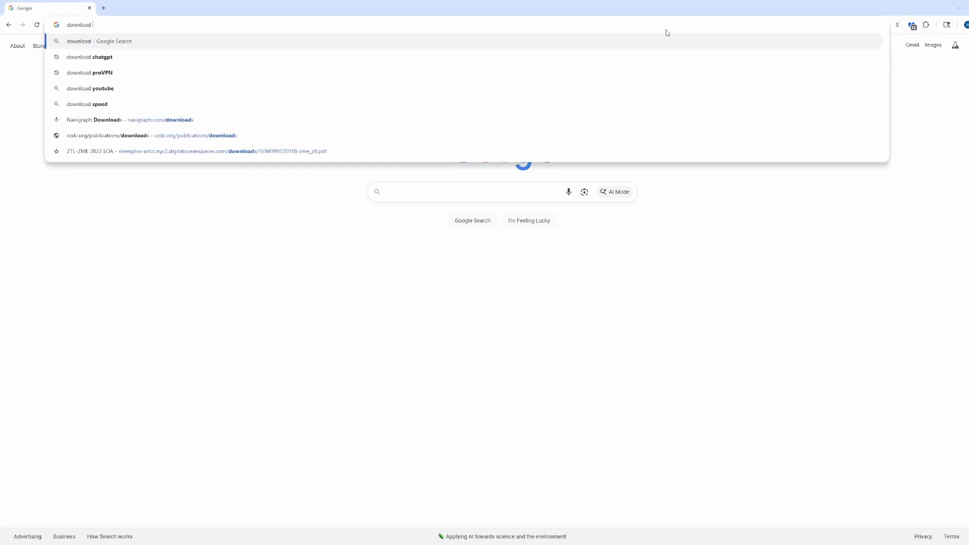
text(crc)
key(Return)
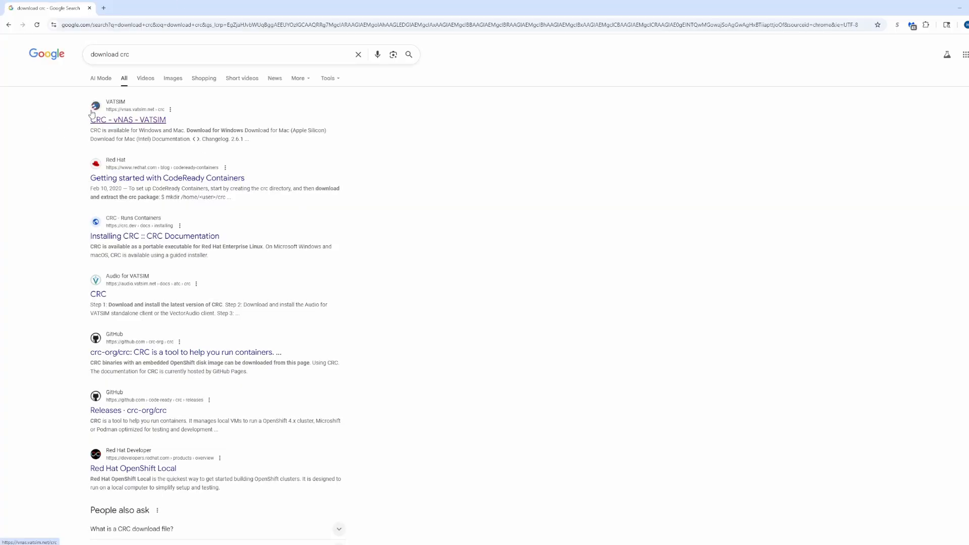
click(139, 121)
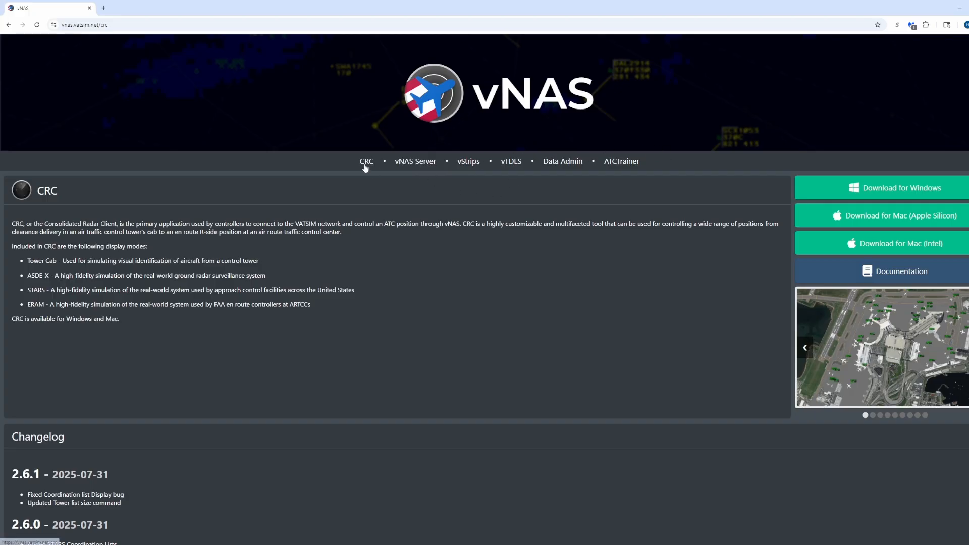
View the vStrips and vTDLS pages on the vNAS site, returning to the CRC page.
click(469, 161)
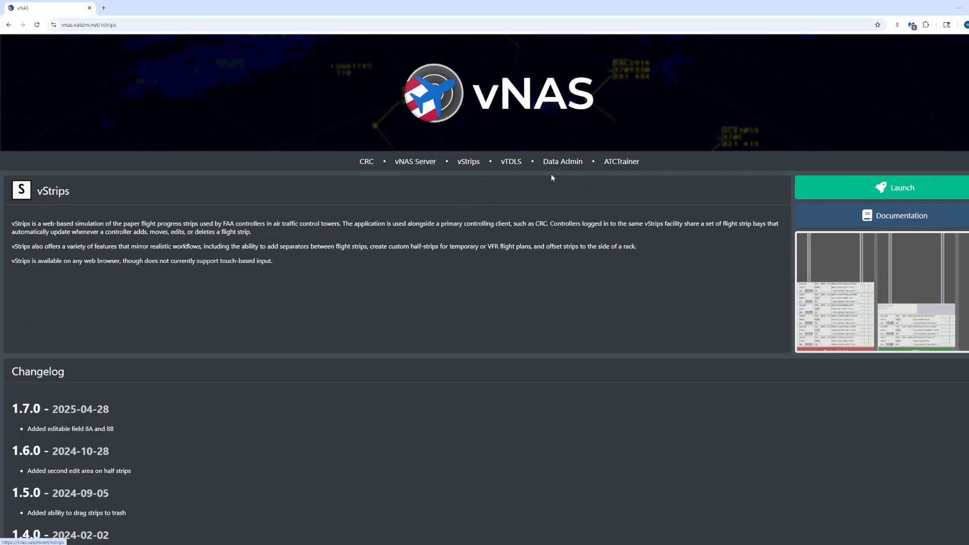
click(506, 163)
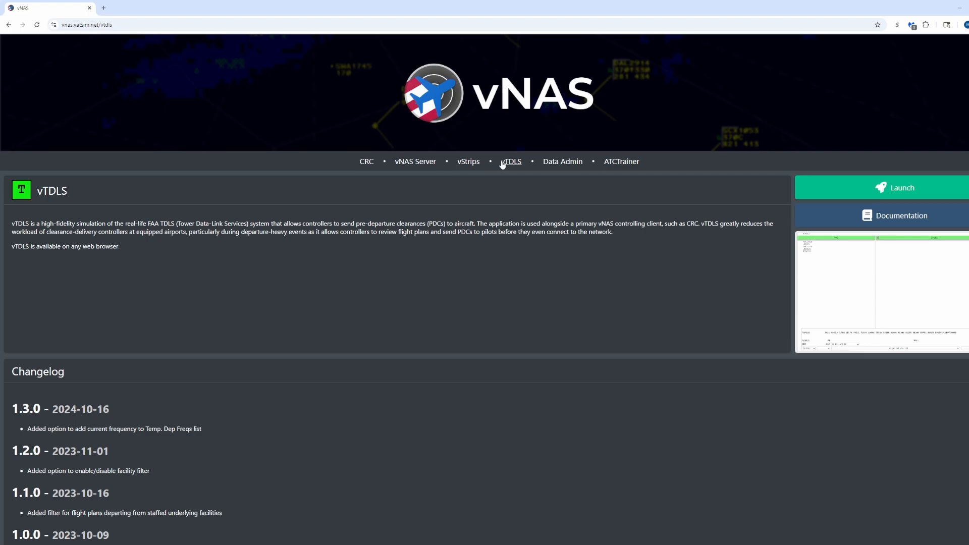
click(367, 162)
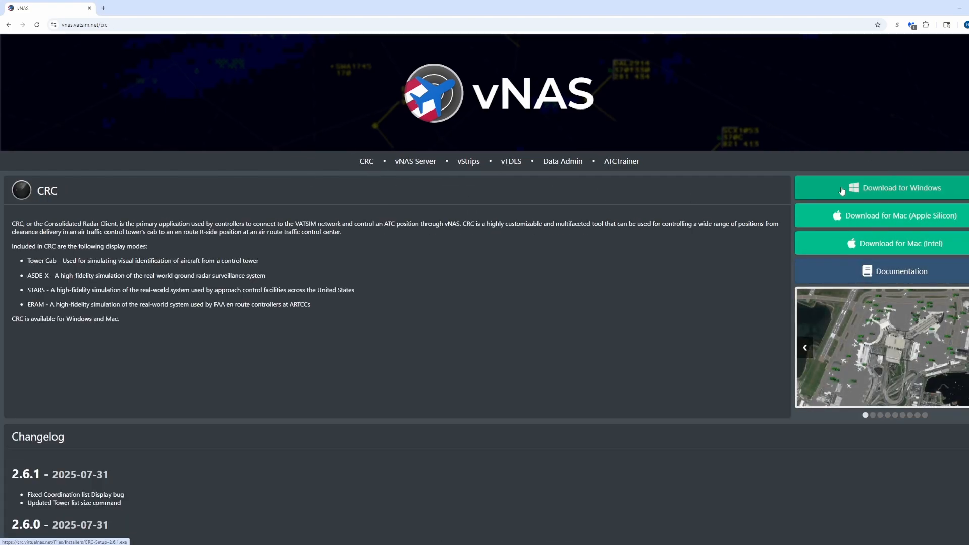
Leave the browser for the desktop and launch CRC.
click(27, 180)
click(409, 268)
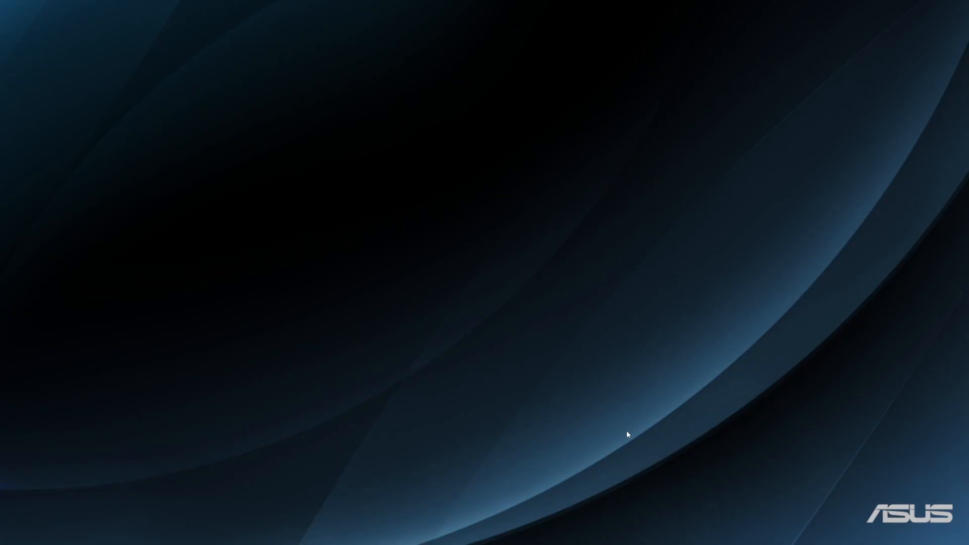
click(576, 544)
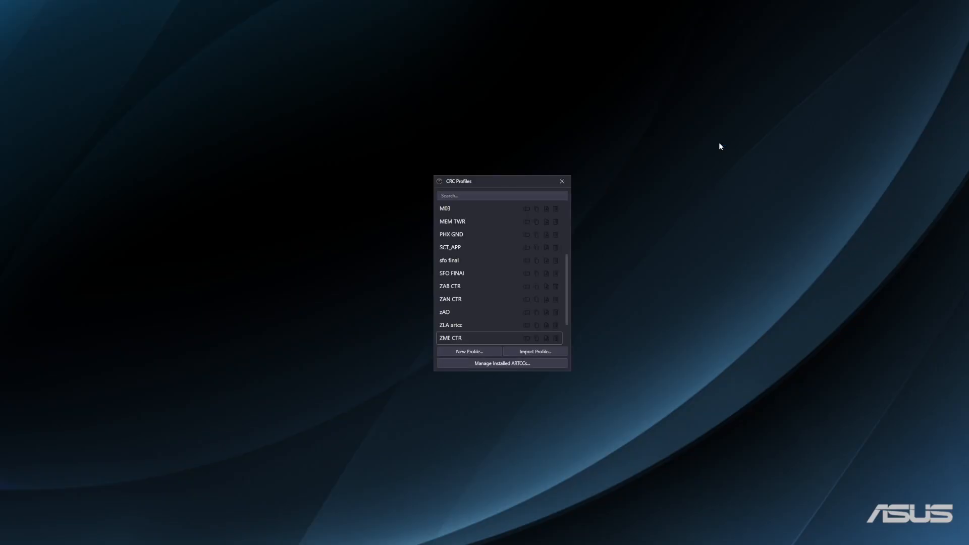
Look through the list of saved CRC profiles.
scroll(495, 287, down, 3)
scroll(526, 323, up, 10)
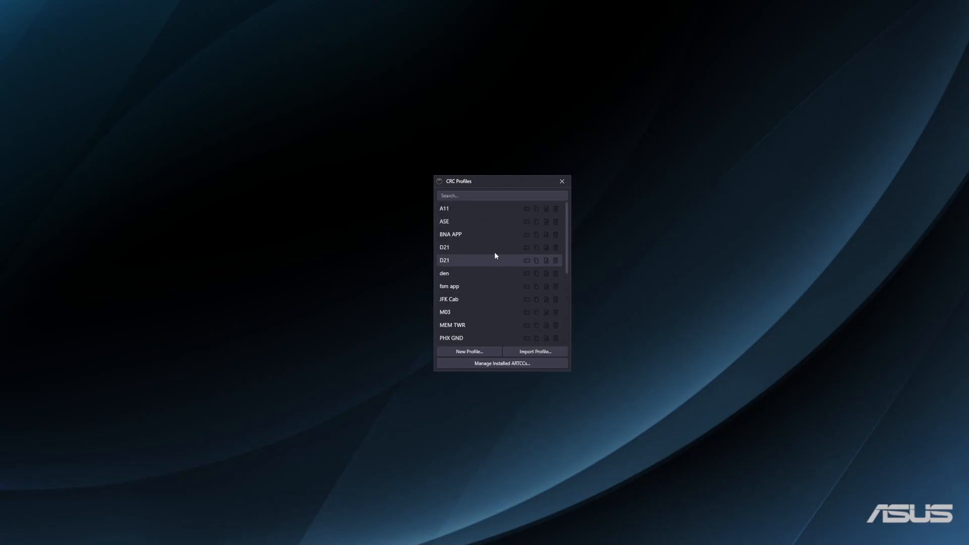
scroll(511, 287, down, 5)
scroll(497, 281, up, 5)
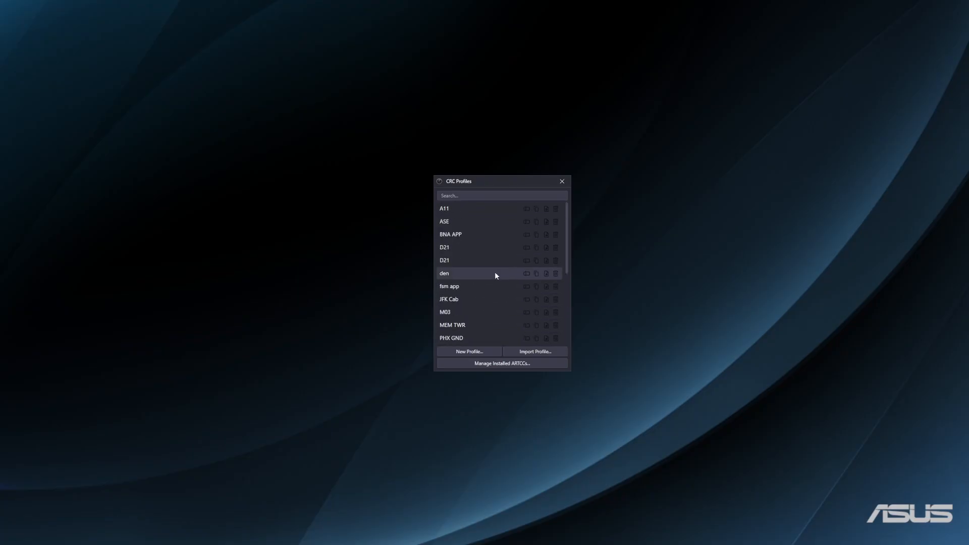
scroll(492, 268, down, 5)
scroll(479, 275, up, 5)
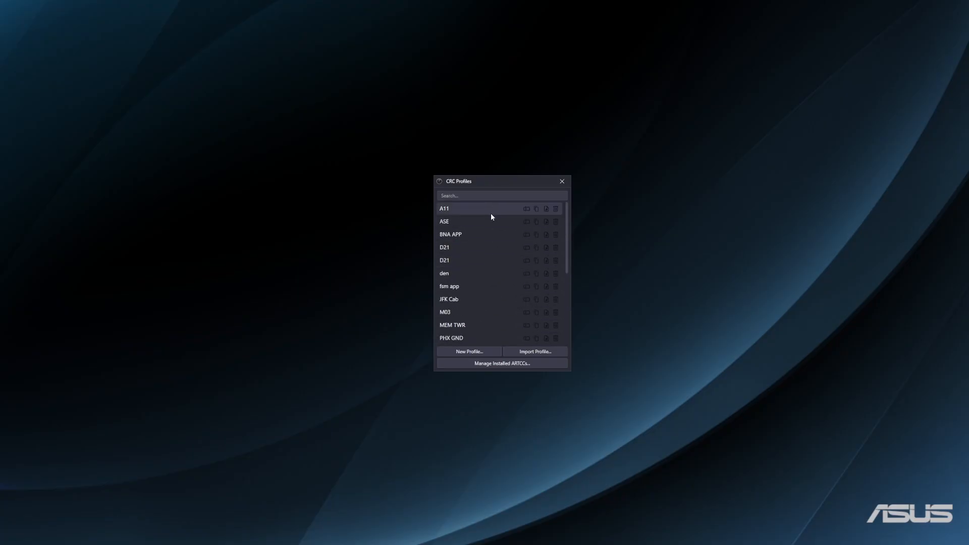
scroll(475, 283, down, 5)
scroll(500, 301, up, 5)
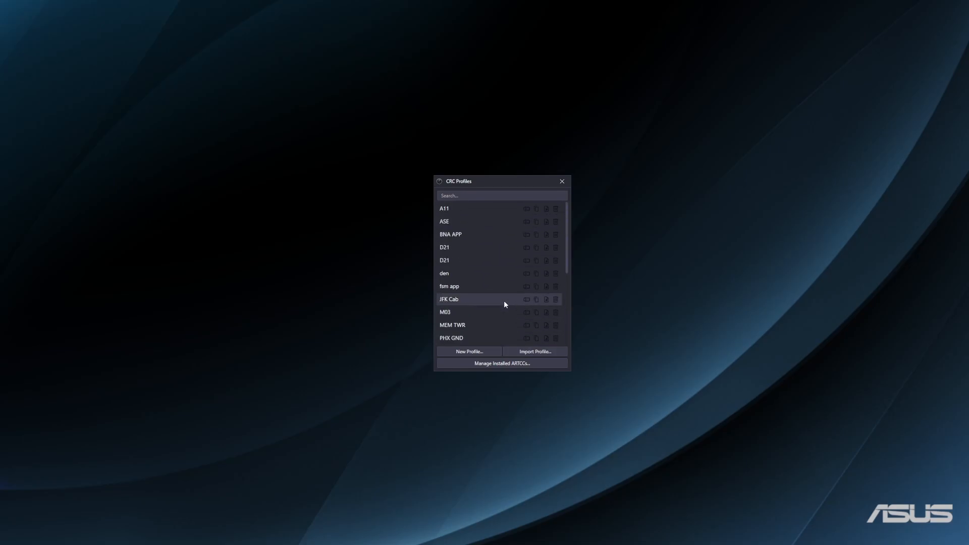
Start installing the Minneapolis ARTCC (ZMP) from the list of available ARTCCs.
click(511, 364)
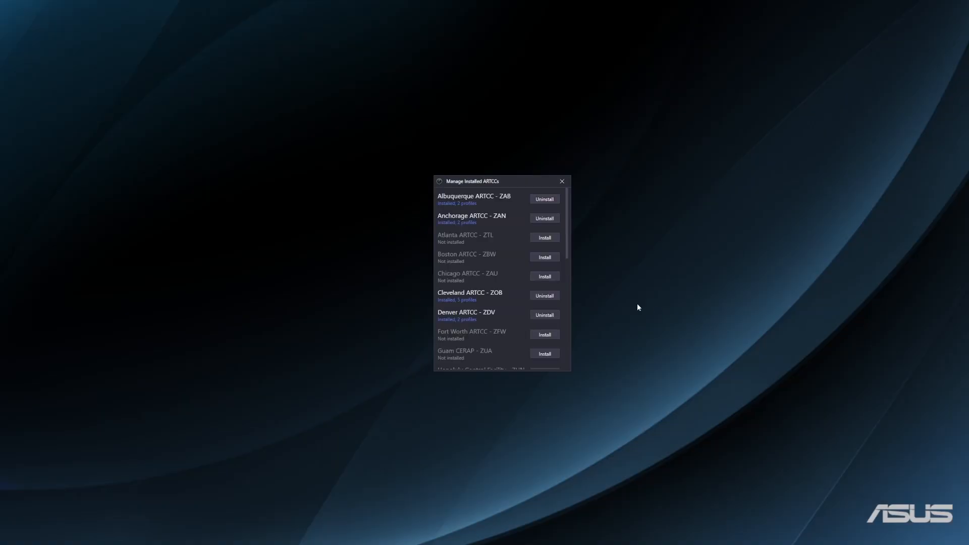
scroll(526, 248, down, 3)
scroll(526, 248, up, 3)
scroll(511, 228, down, 6)
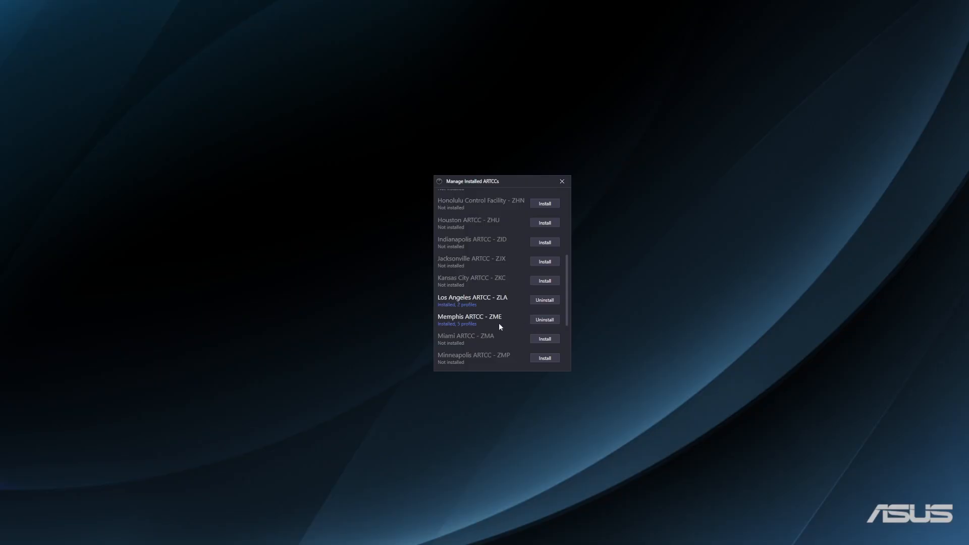
scroll(530, 323, down, 1)
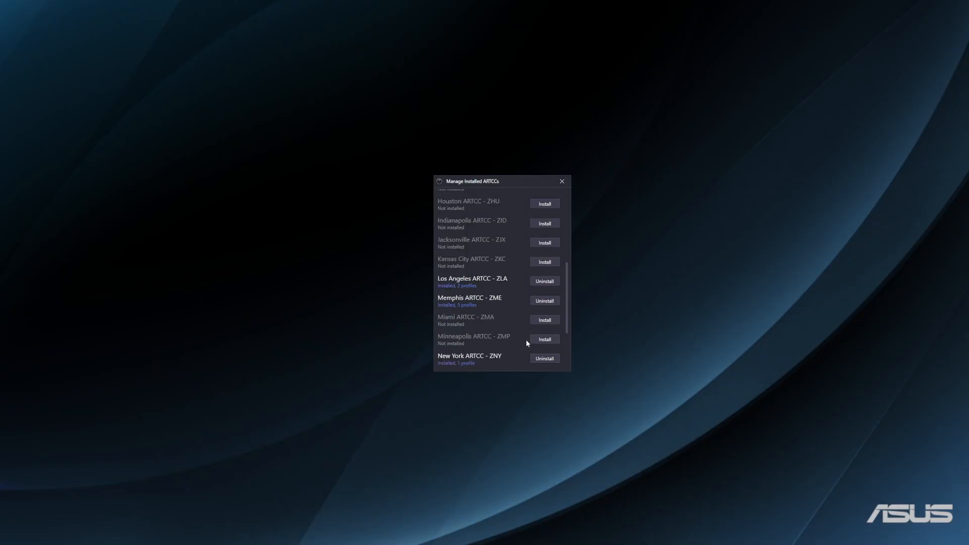
click(544, 339)
click(470, 291)
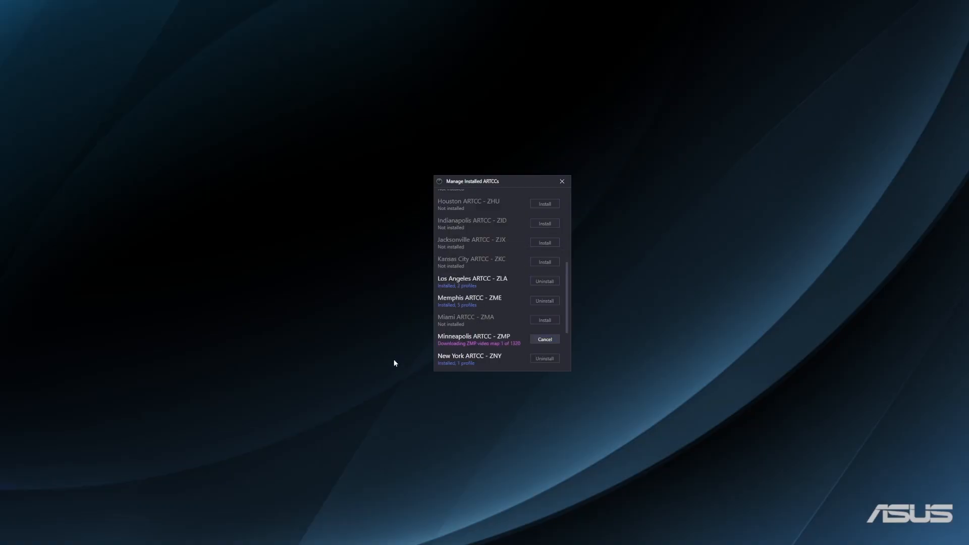
Cancel the installation of the ZMP ARTCC and return to the profile list.
click(535, 339)
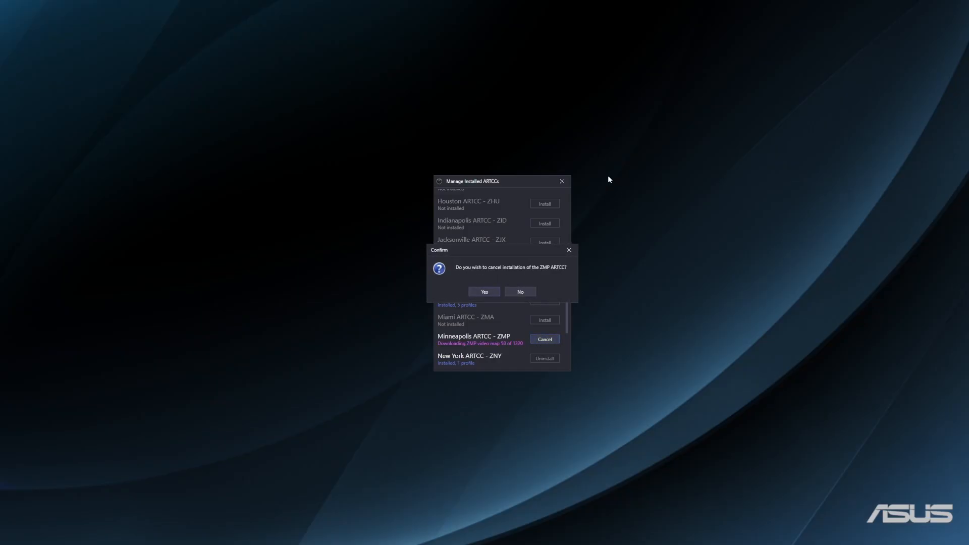
click(484, 292)
click(562, 182)
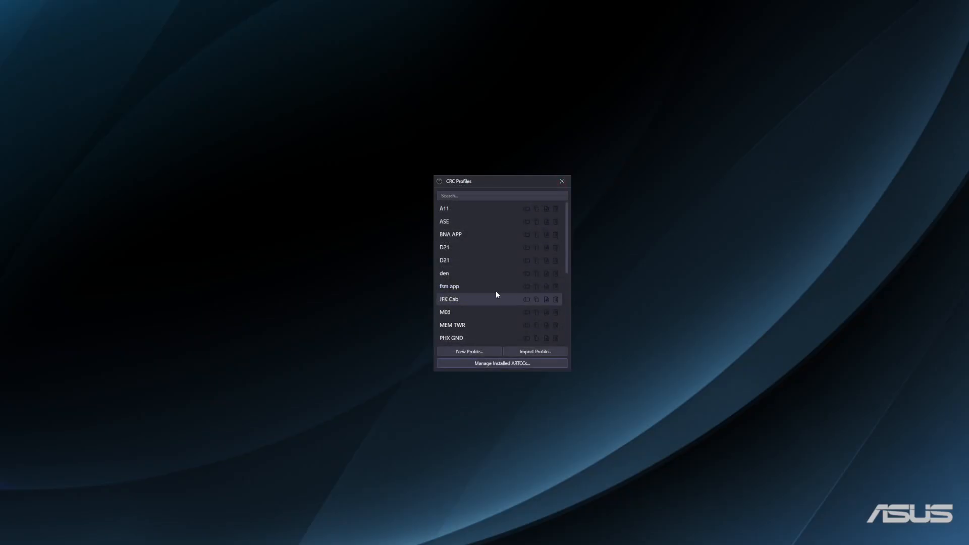
Open the form for a new CRC profile and dismiss it without creating one.
click(469, 351)
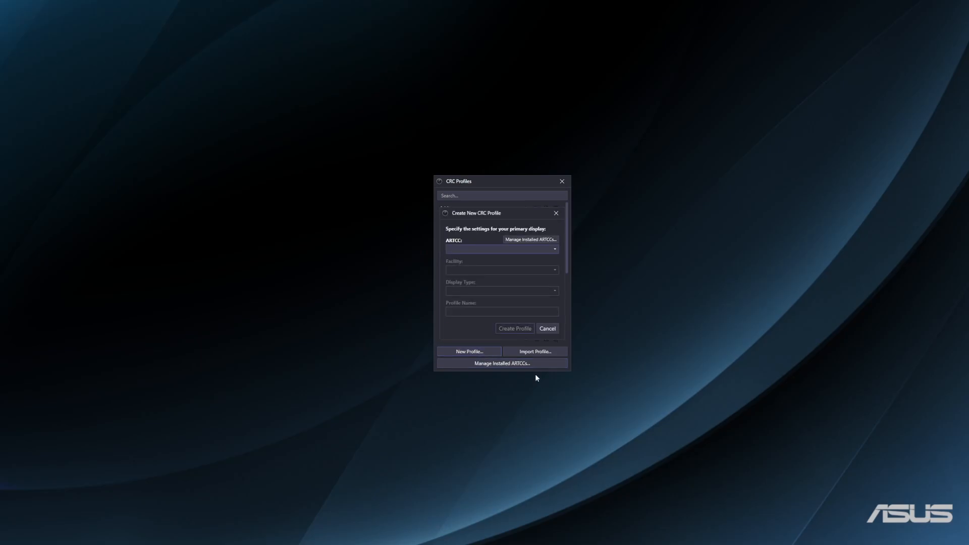
click(555, 329)
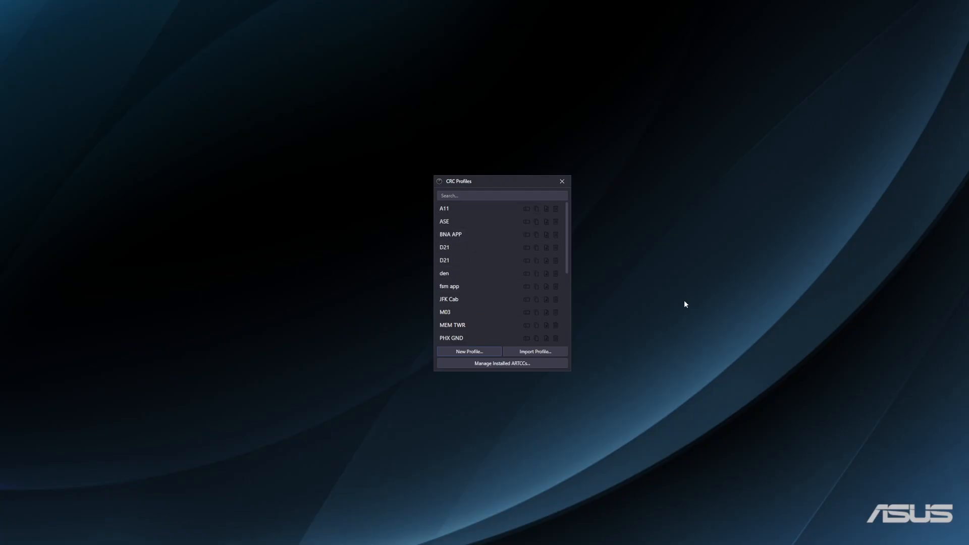
Try to import the RDU DEL.crcprofile file from the crcprofiles folder in Downloads.
click(535, 351)
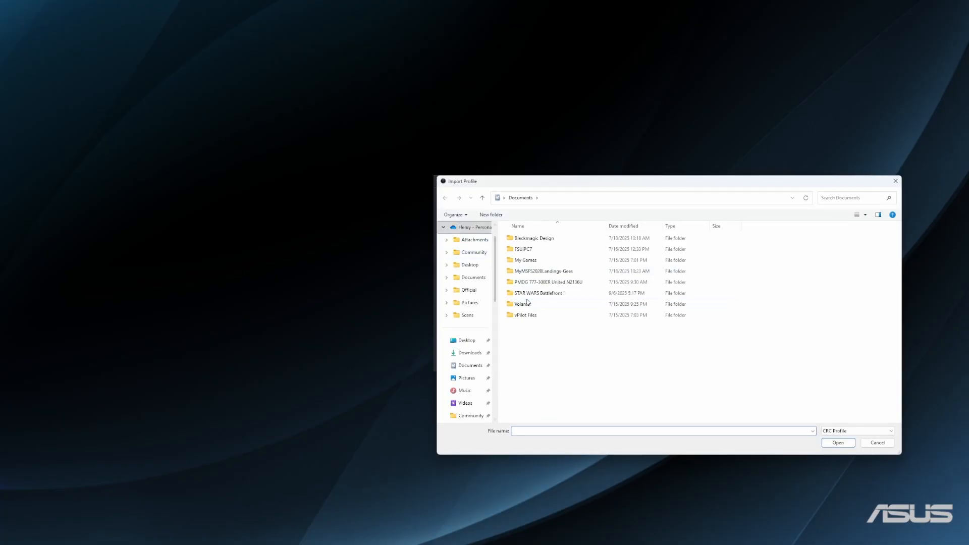
scroll(467, 303, up, 1)
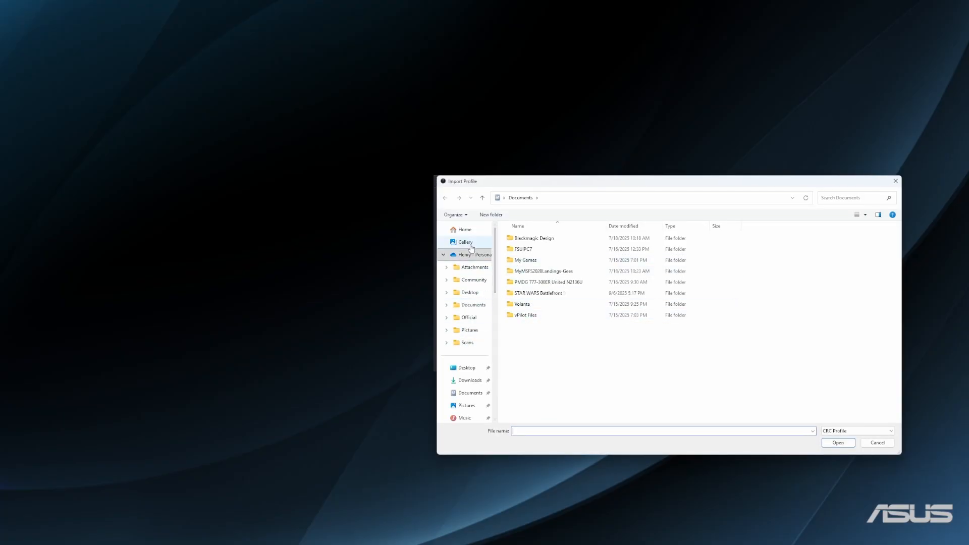
click(470, 380)
double_click(566, 316)
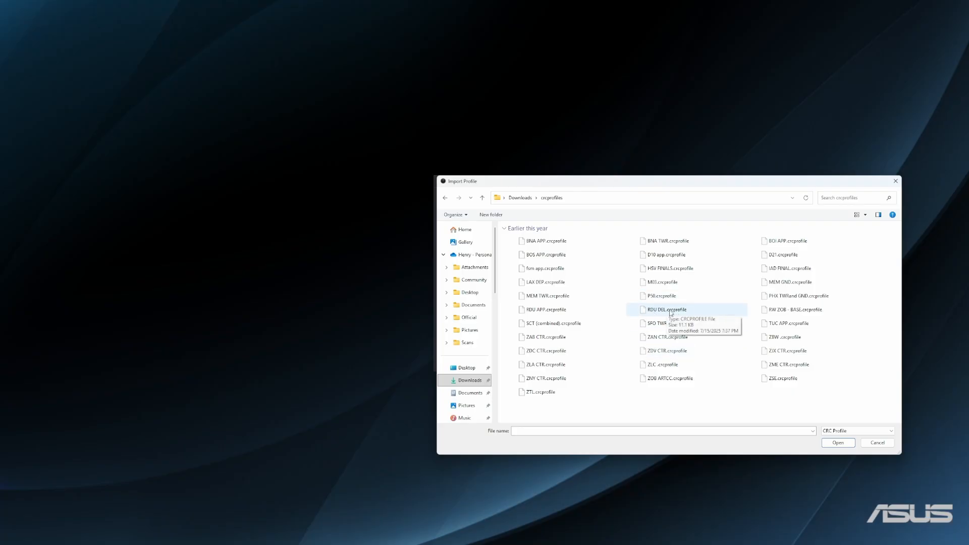
double_click(671, 312)
click(493, 291)
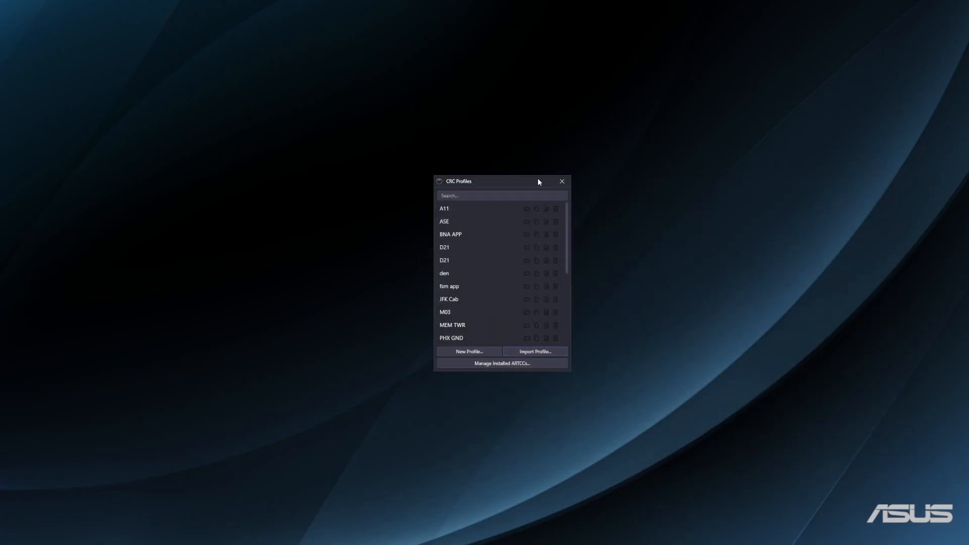
click(534, 352)
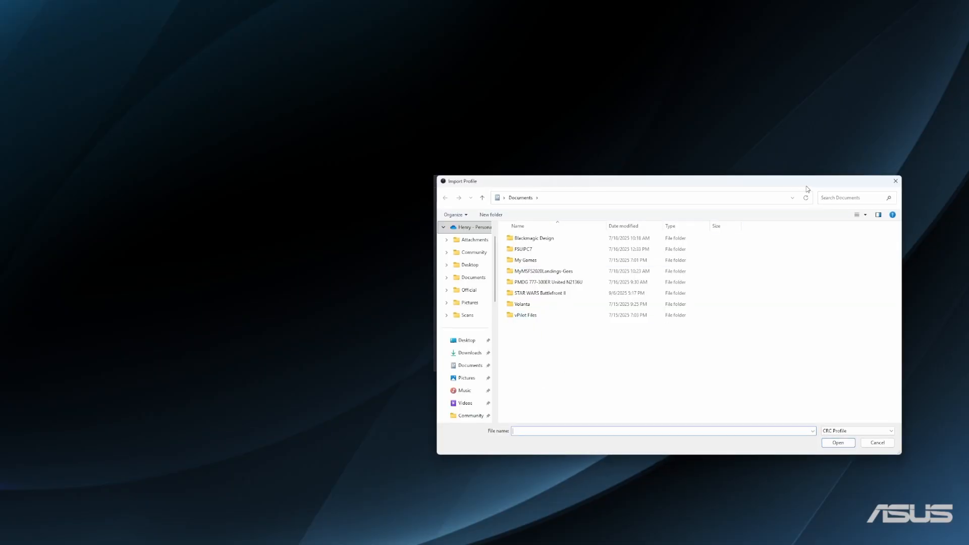
click(892, 181)
click(464, 360)
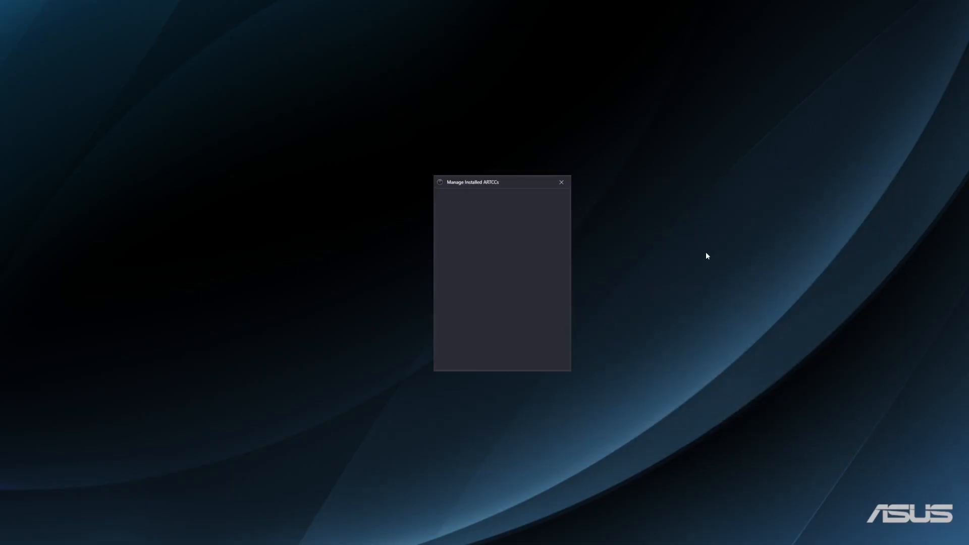
click(560, 182)
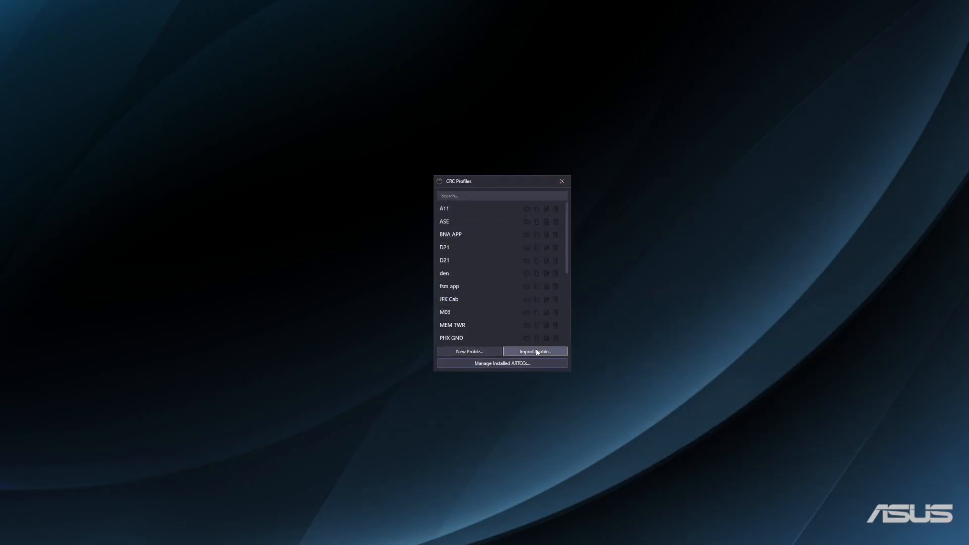
Start a new CRC profile and set its ARTCC to Memphis ARTCC - ZME.
click(455, 352)
click(502, 249)
click(497, 250)
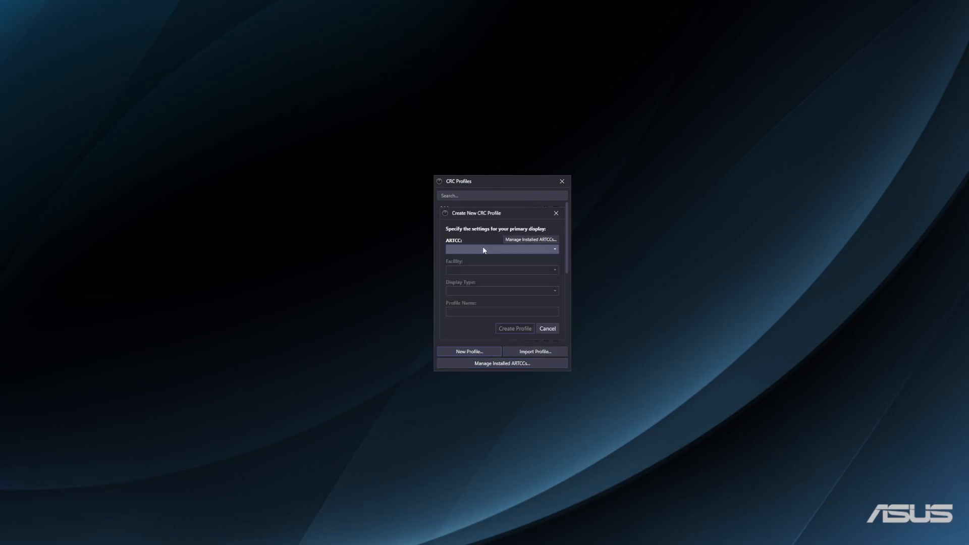
click(494, 250)
click(494, 250)
click(494, 249)
click(494, 249)
click(494, 251)
click(494, 253)
click(470, 249)
click(500, 309)
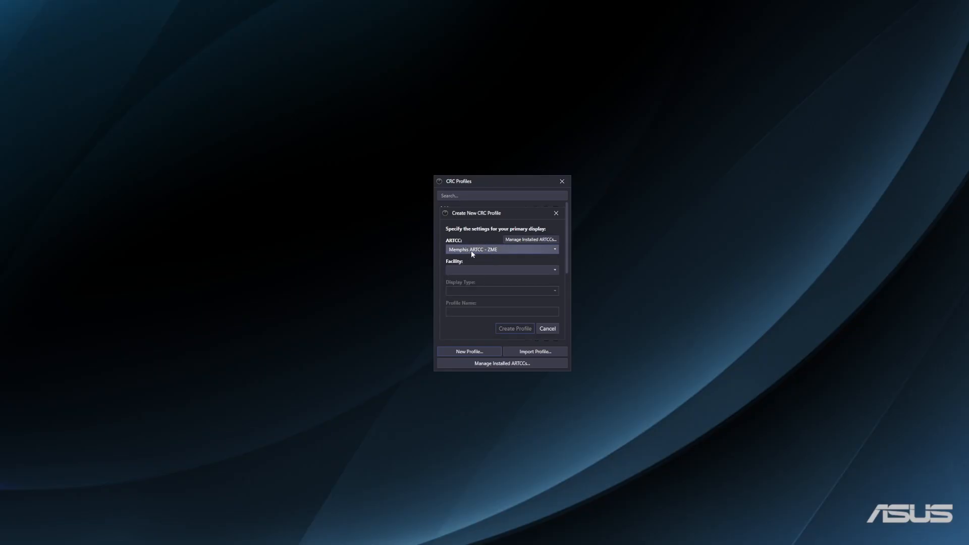
Look through the available facilities and set the new profile's facility to MEM - Memphis ATCT.
click(473, 271)
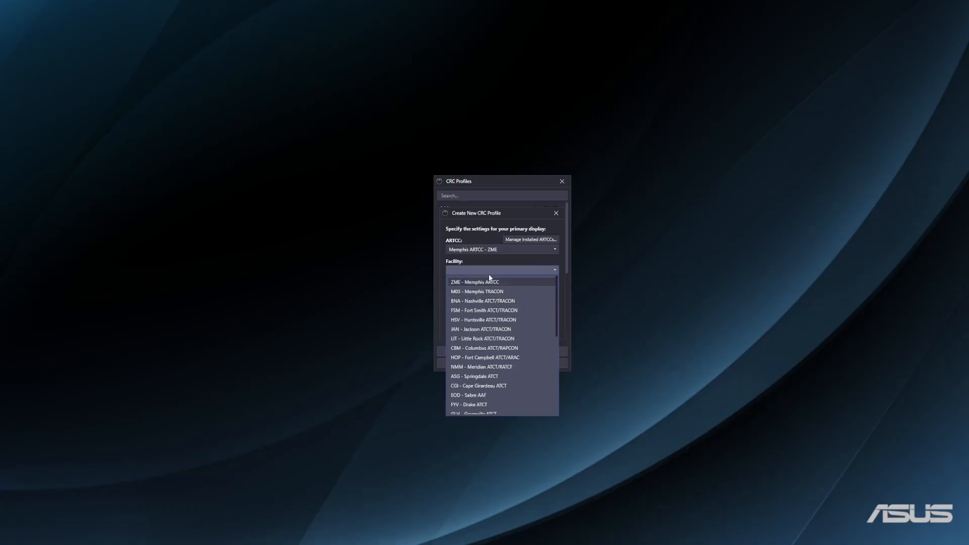
scroll(472, 348, down, 2)
scroll(472, 348, up, 2)
scroll(484, 353, down, 1)
scroll(488, 356, up, 1)
click(466, 271)
click(464, 269)
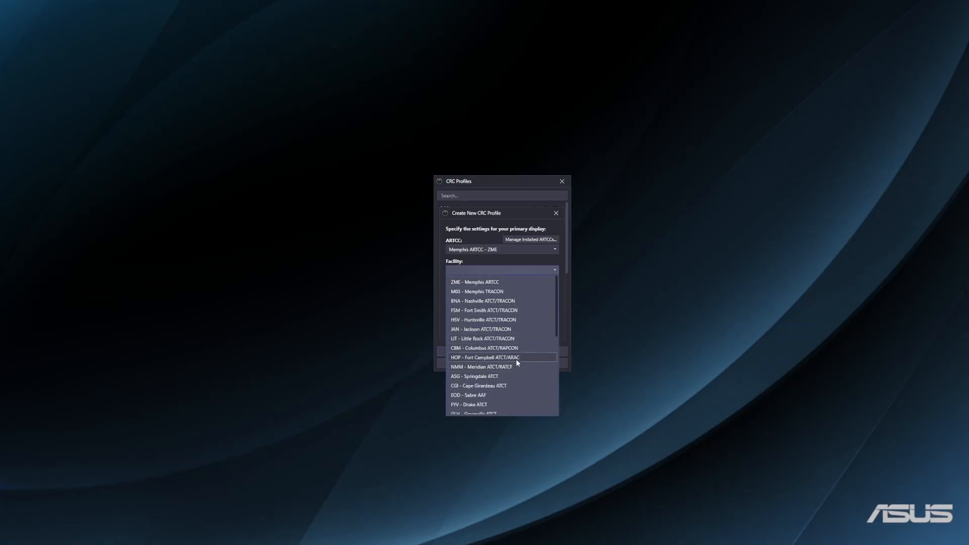
scroll(502, 332, down, 6)
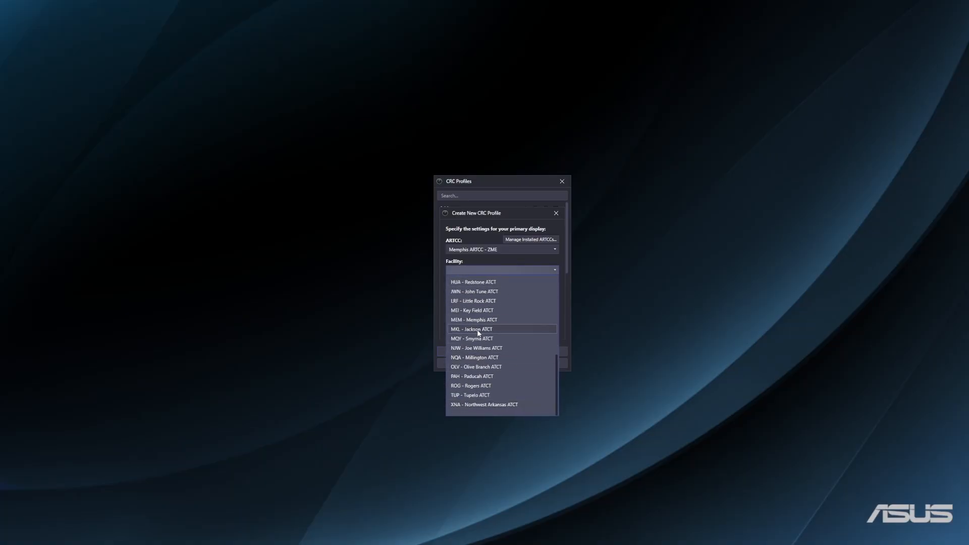
scroll(480, 331, up, 6)
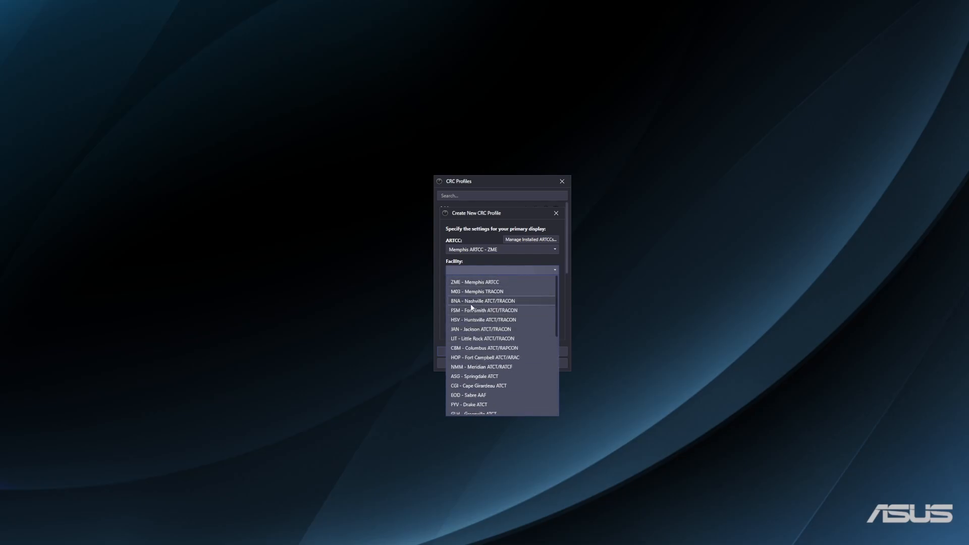
scroll(479, 387, down, 1)
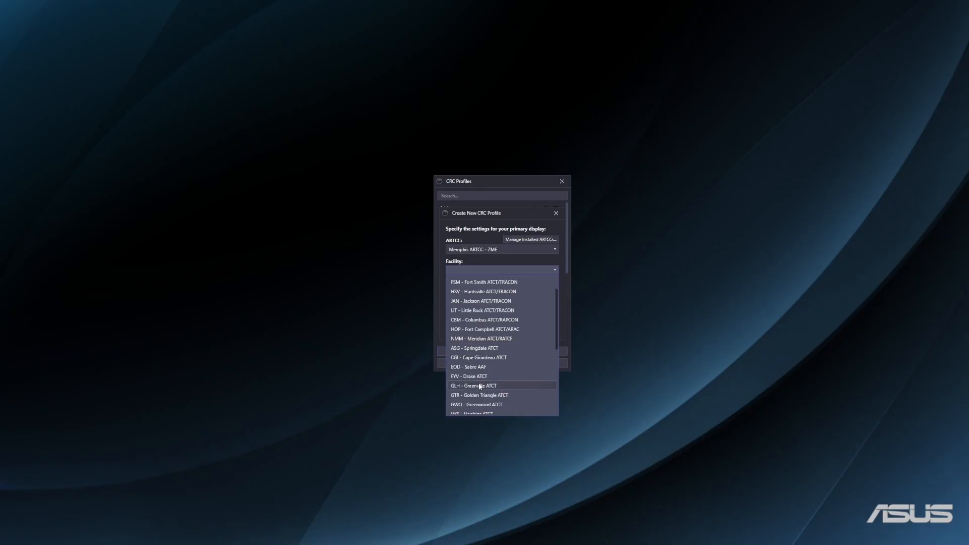
scroll(480, 387, down, 2)
click(482, 383)
click(482, 294)
click(477, 271)
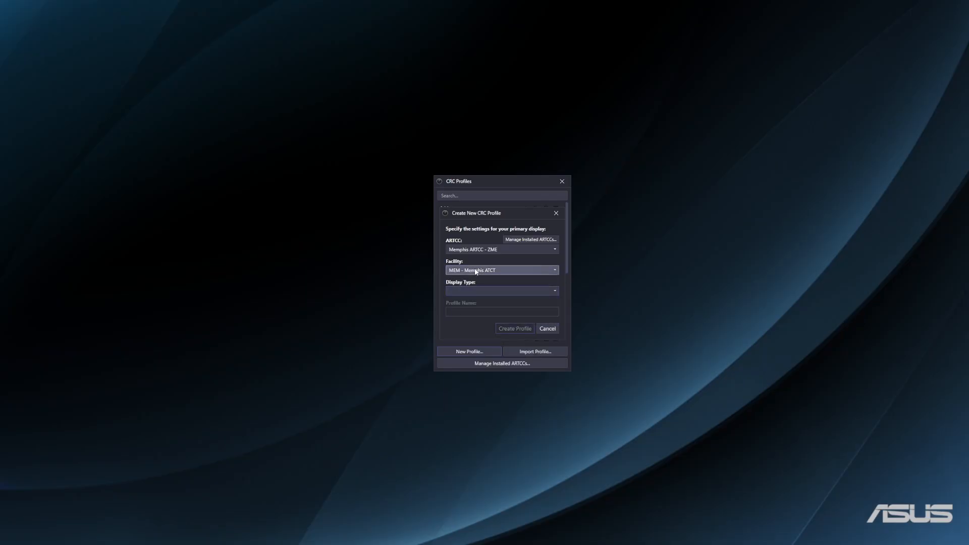
click(475, 272)
click(475, 272)
Set the display type to ASDE-X, name the profile MEM CD/GND and create it.
click(479, 289)
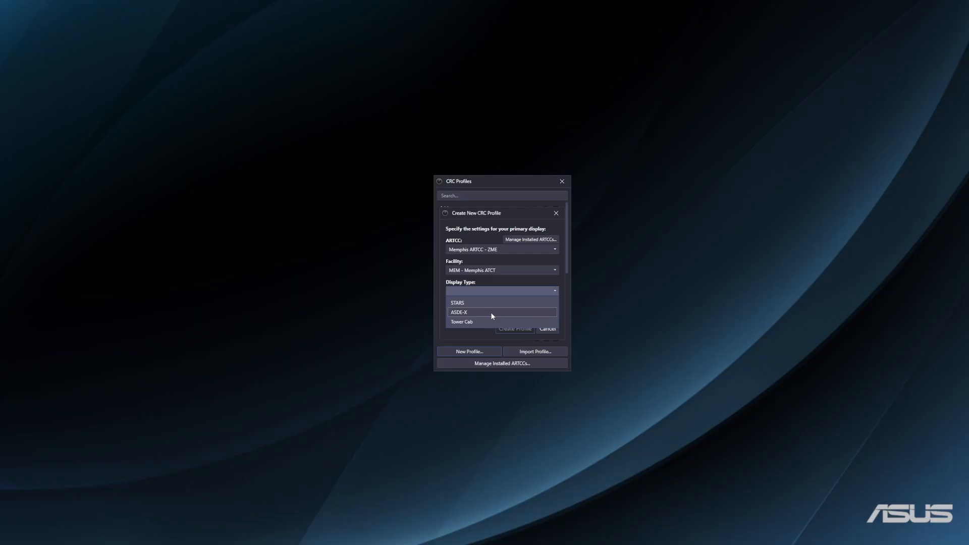
click(492, 314)
click(461, 313)
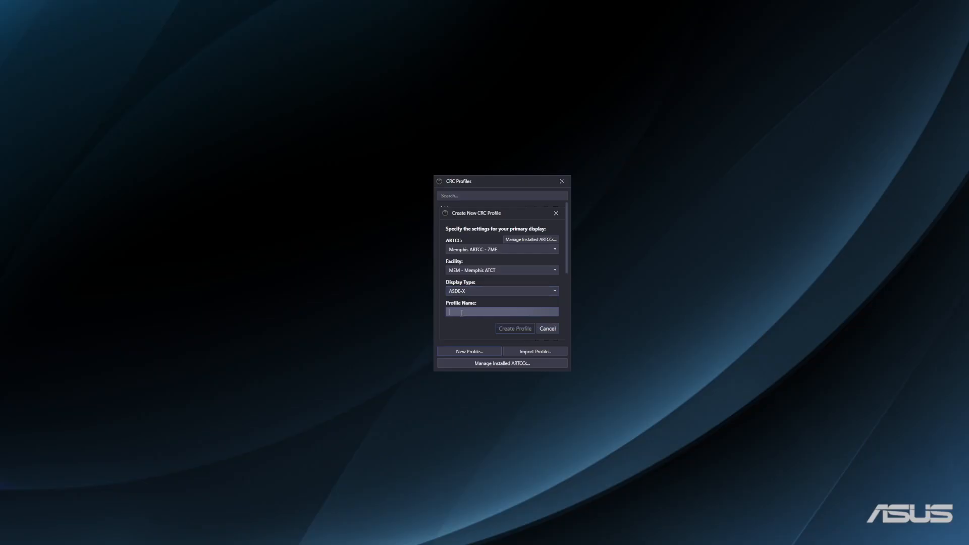
text(MEM CD/GND)
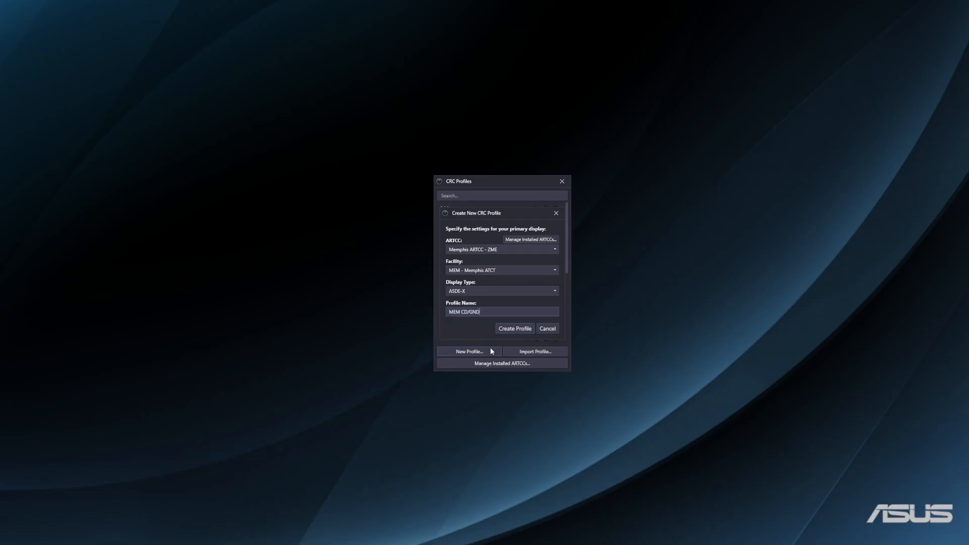
double_click(467, 312)
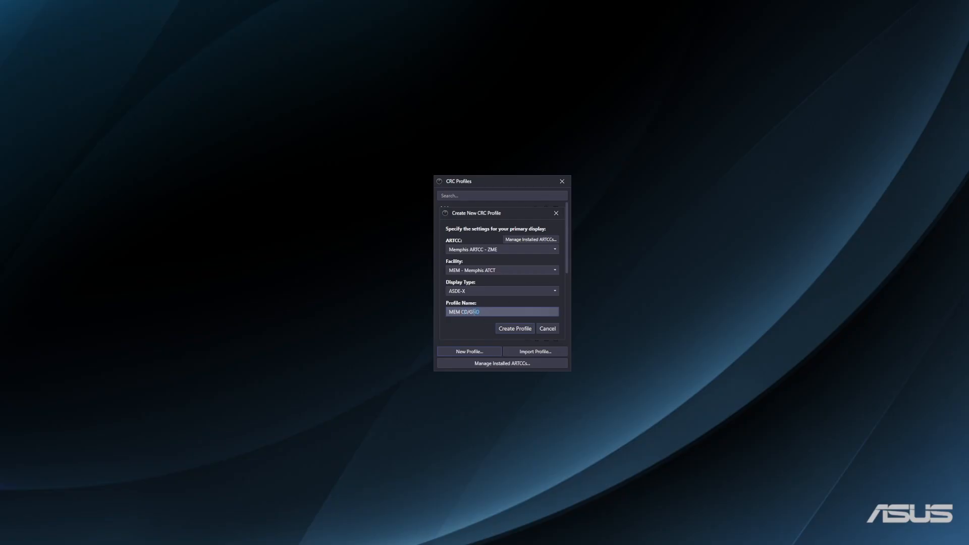
double_click(476, 312)
click(507, 330)
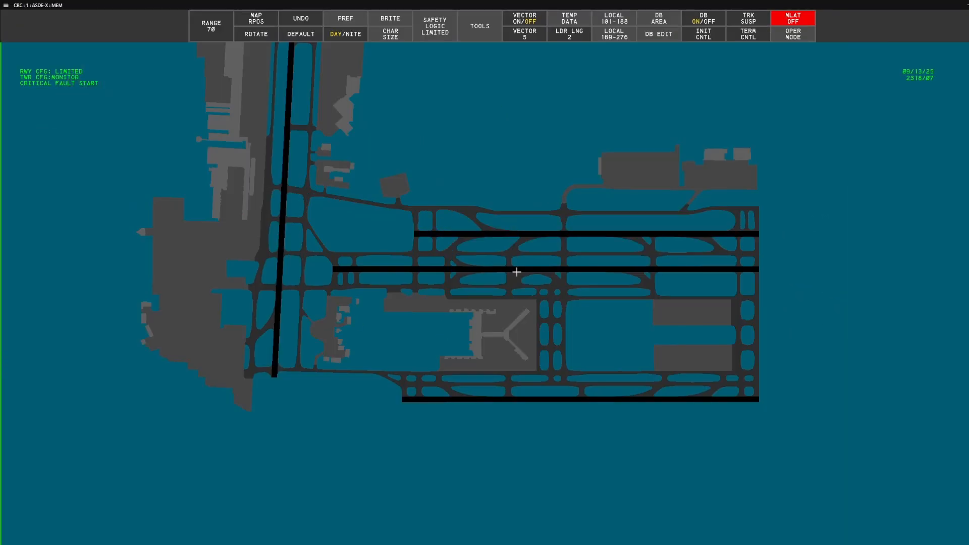
Bring the Messages, Controllers and Voice Switch windows onto the ASDE-X display, stacked beside the airport map.
drag(968, 117, 137, 453)
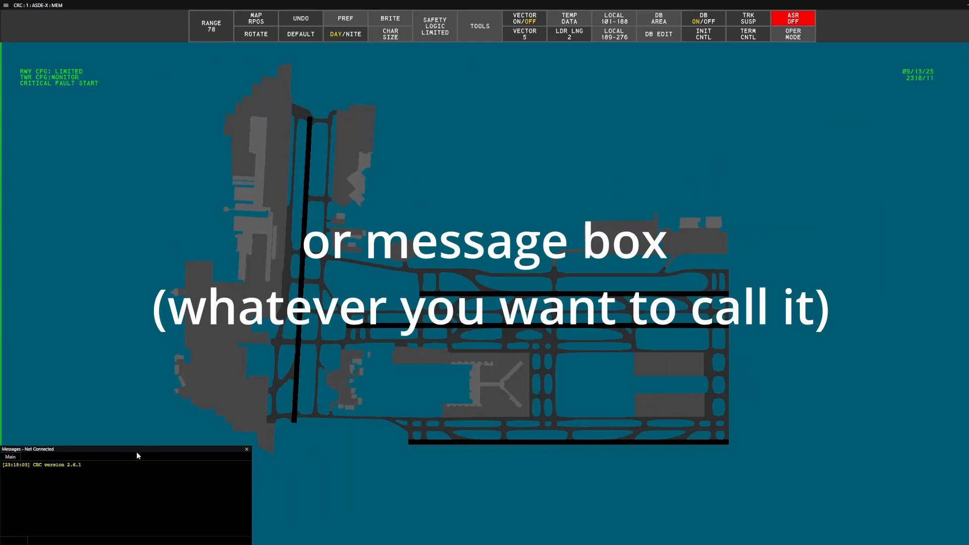
drag(968, 141, 63, 292)
drag(968, 290, 70, 221)
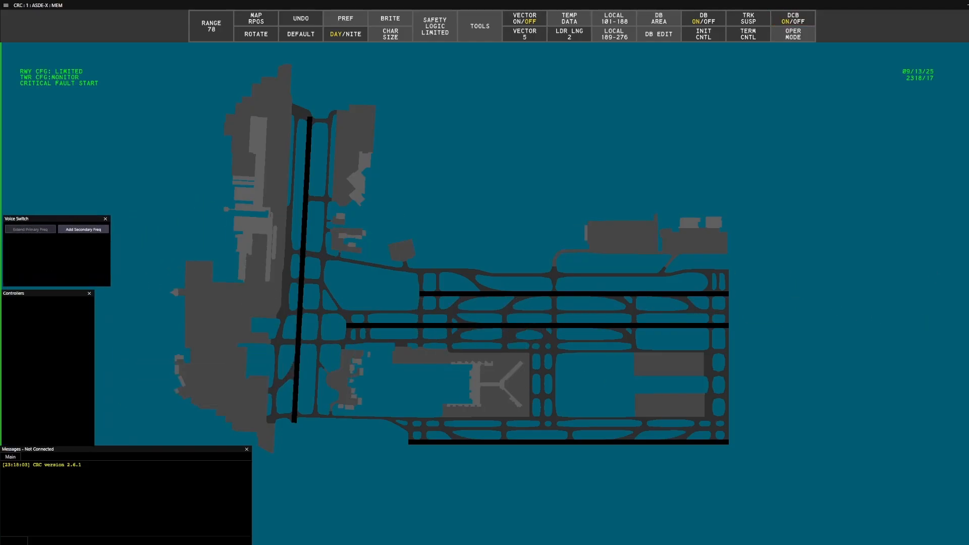
scroll(468, 330, down, 8)
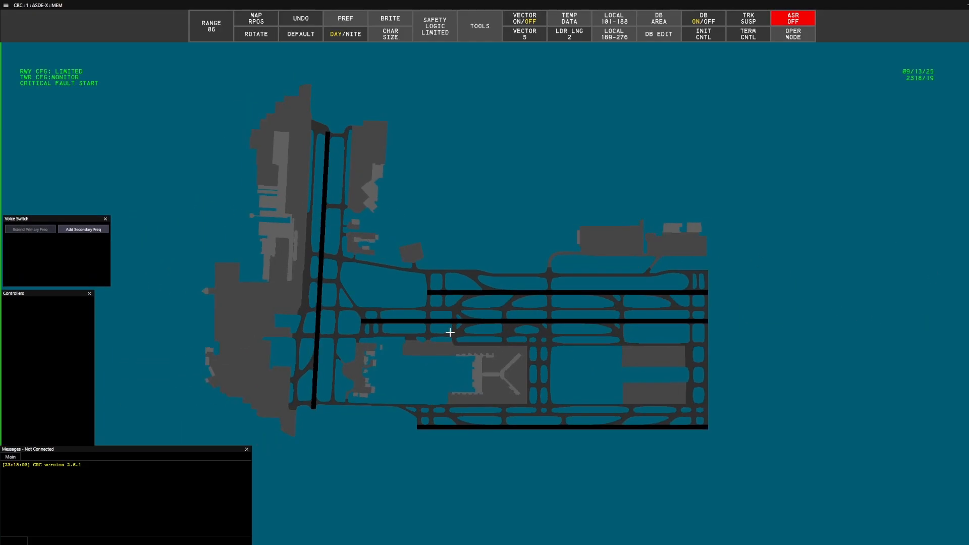
drag(409, 320, 457, 336)
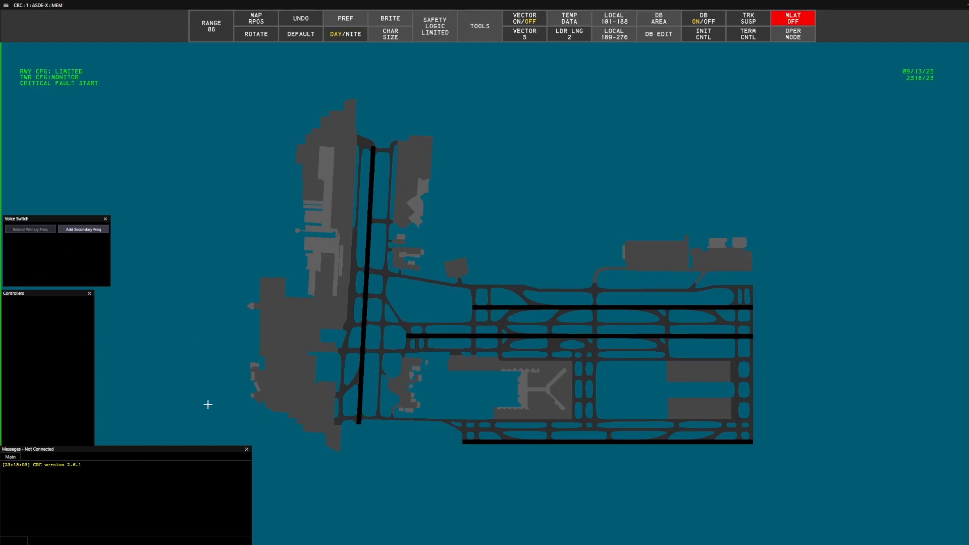
Move the Voice Switch, Controllers and Messages windows away from the display's edge, shortening Voice Switch slightly and making Controllers taller.
drag(42, 223, 169, 135)
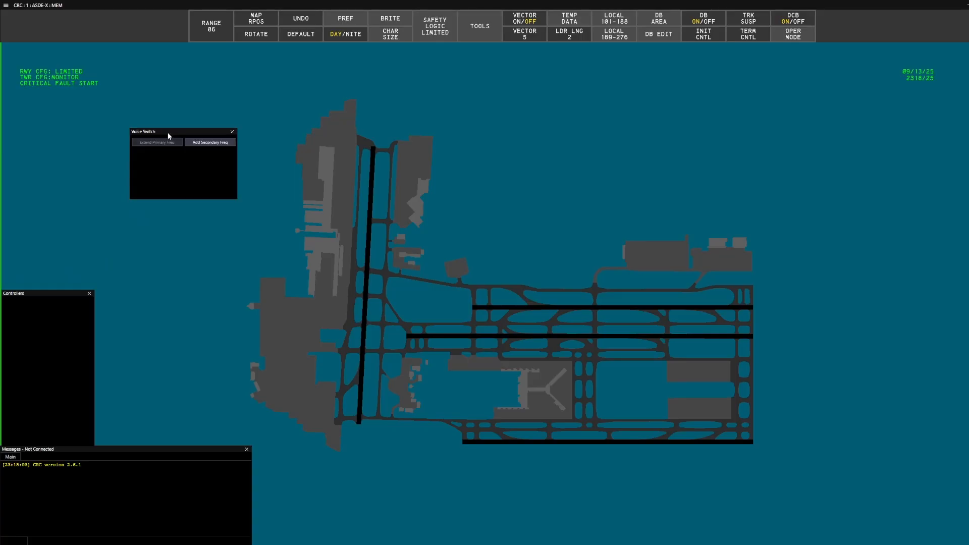
mouse_move(195, 198)
mouse_down()
mouse_move(197, 175)
mouse_move(195, 194)
mouse_up()
scroll(338, 256, down, 2)
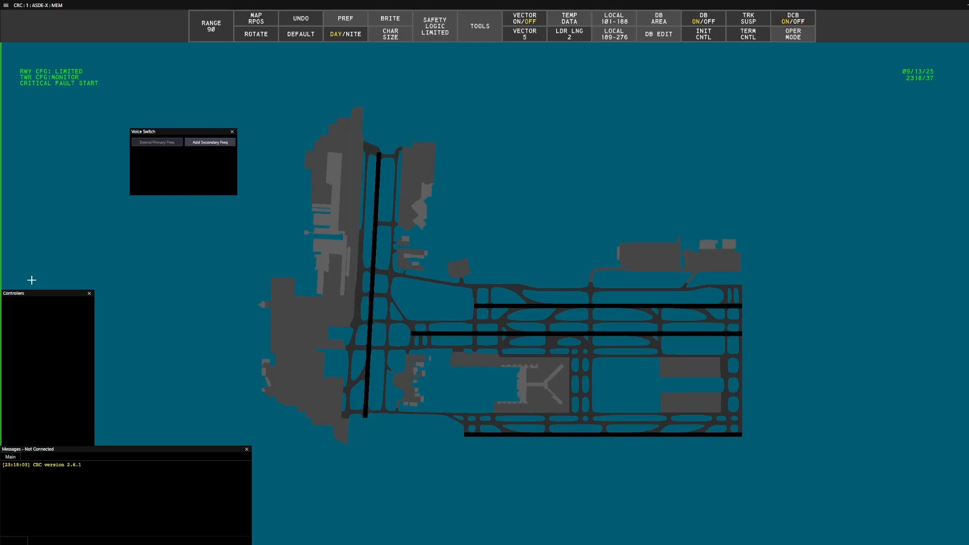
drag(32, 293, 101, 274)
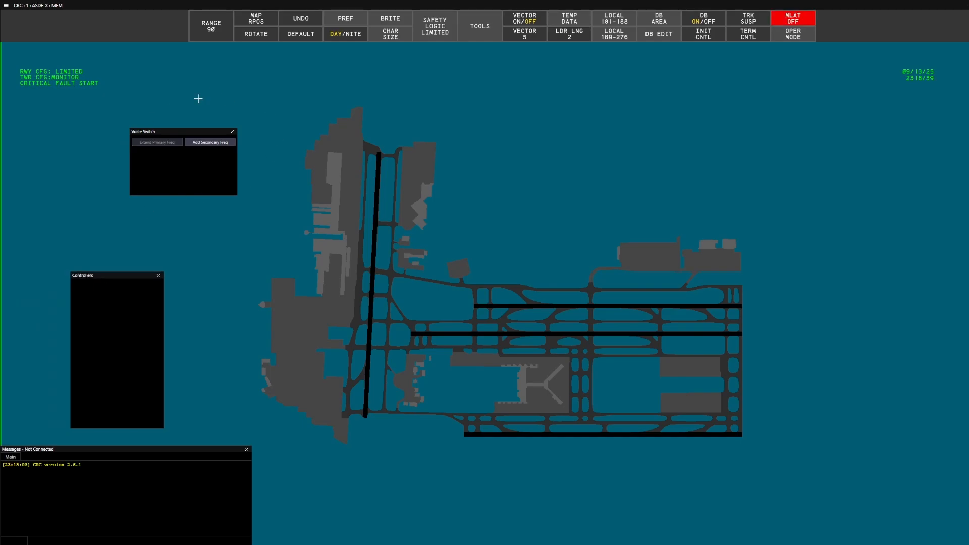
drag(96, 278, 153, 260)
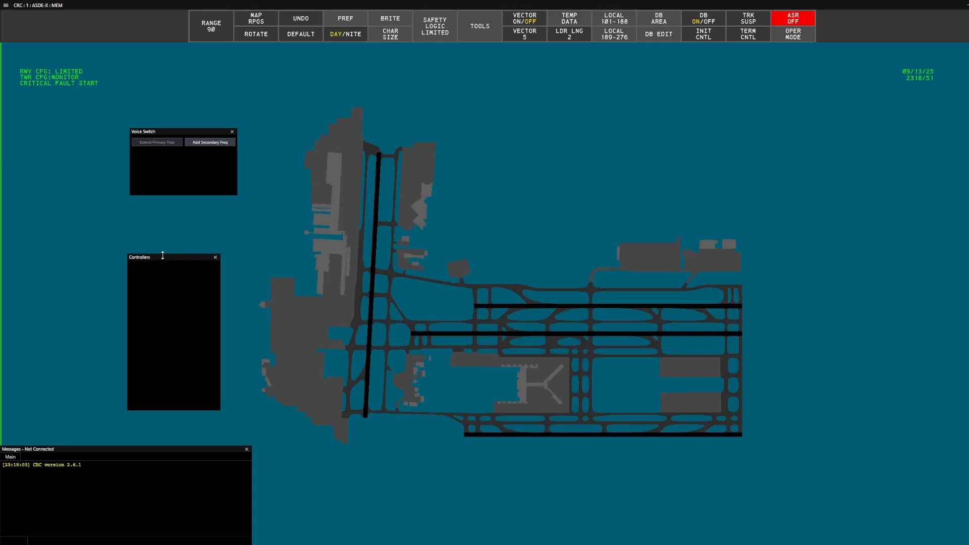
drag(163, 256, 163, 230)
drag(120, 447, 500, 251)
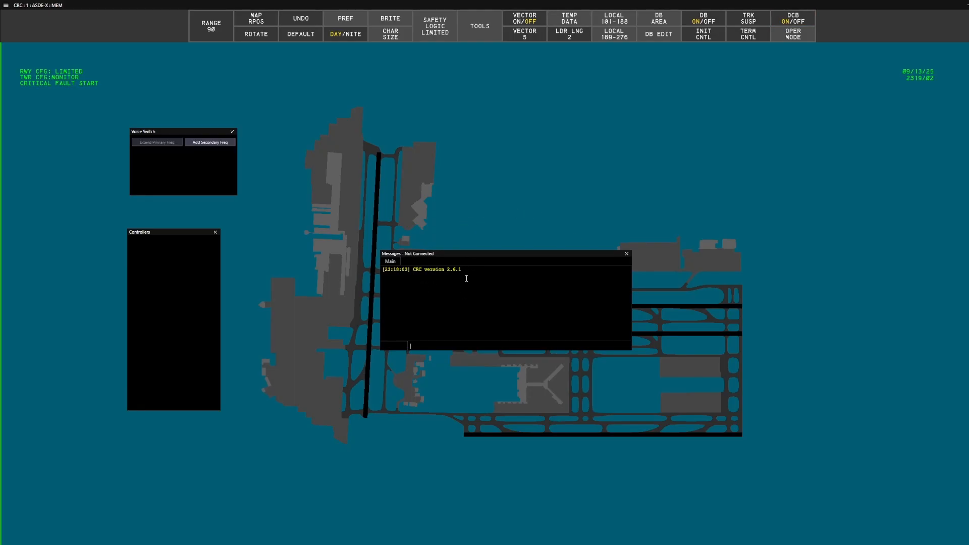
drag(491, 253, 593, 258)
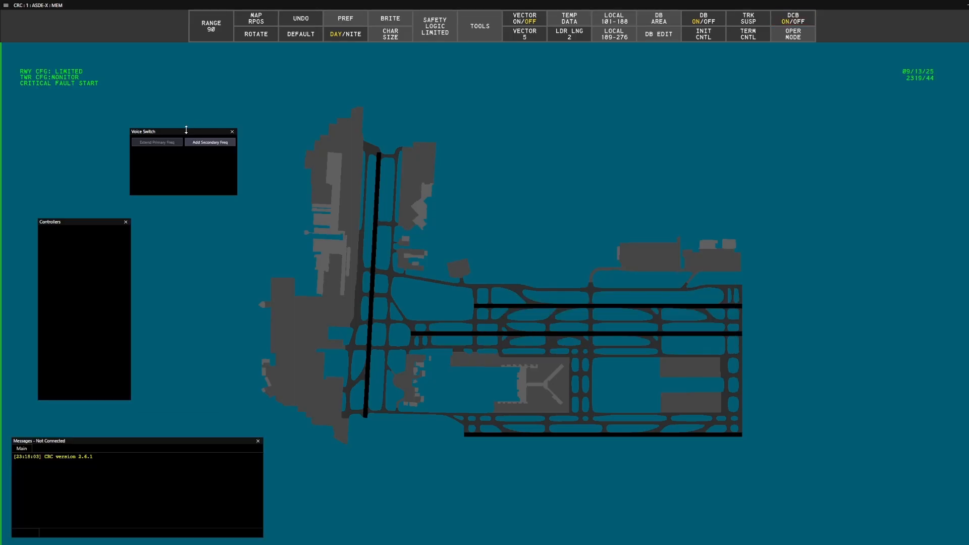
Shorten the Voice Switch and narrow the Messages window, then stack Voice Switch, Controllers and Messages along the display's left edge.
drag(186, 129, 215, 177)
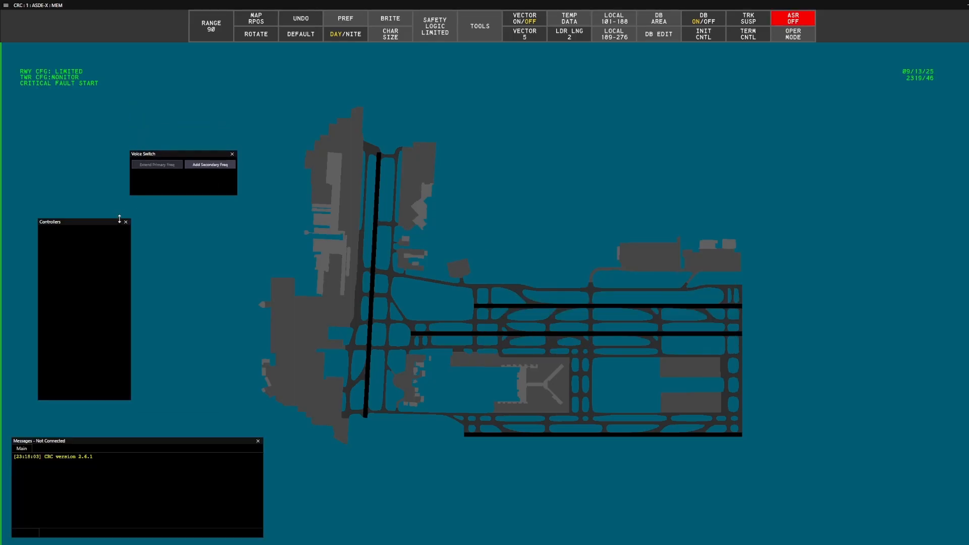
drag(109, 222, 210, 202)
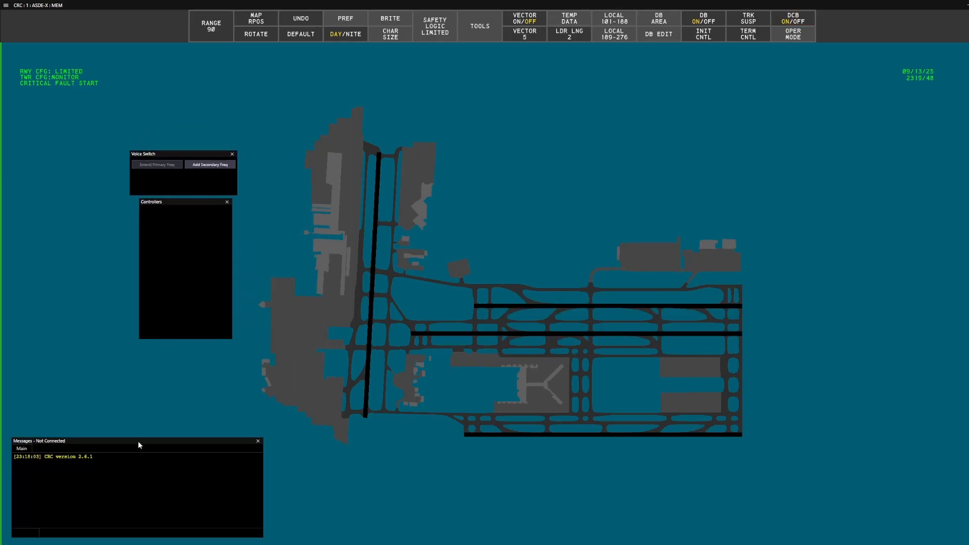
drag(262, 453, 69, 452)
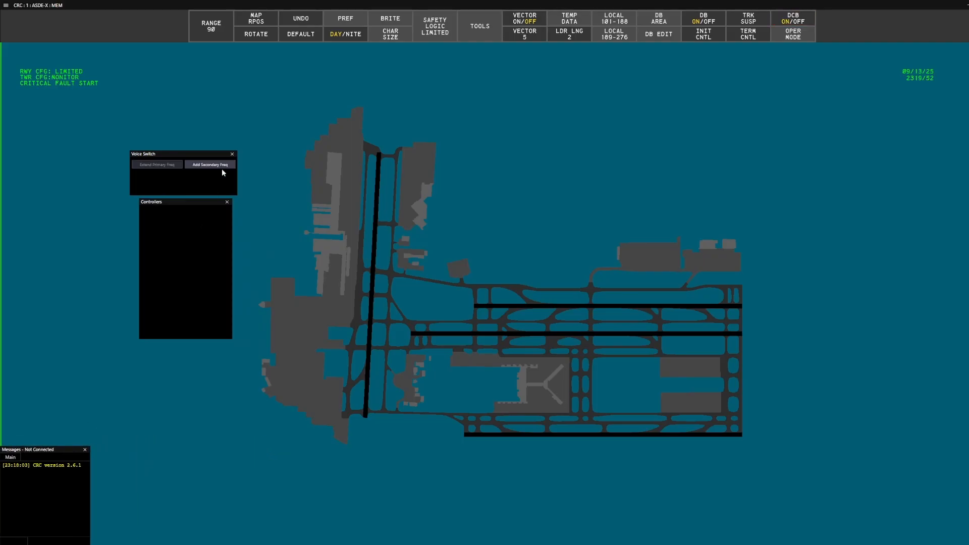
drag(204, 205, 90, 328)
drag(209, 155, 93, 273)
Try different zoom ranges on the airport map.
scroll(341, 247, down, 4)
scroll(455, 245, up, 4)
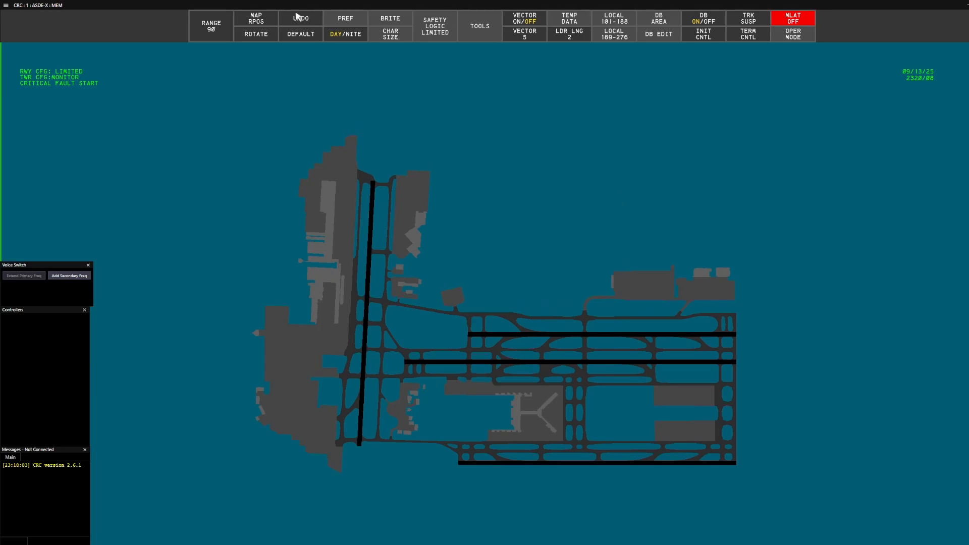
scroll(250, 384, down, 4)
scroll(250, 383, up, 6)
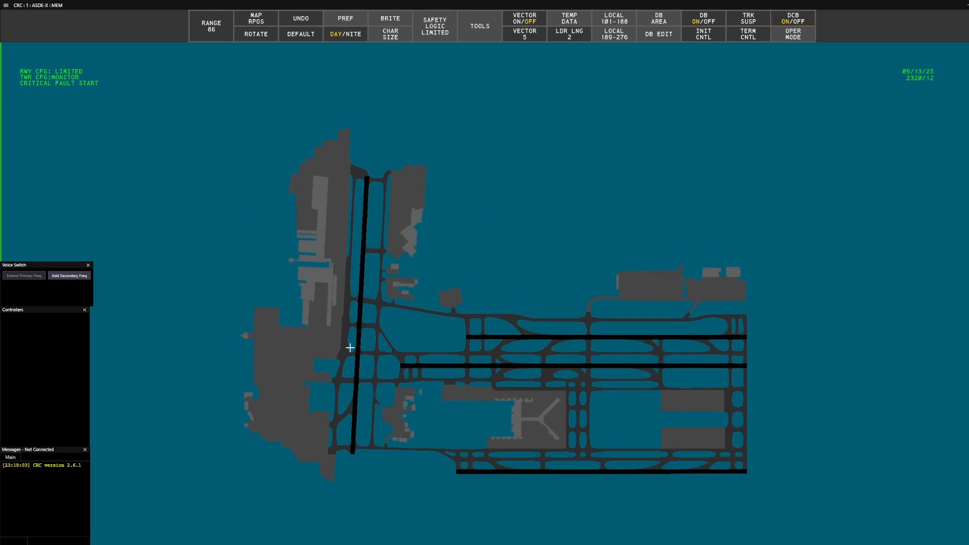
scroll(473, 328, down, 4)
scroll(473, 329, up, 2)
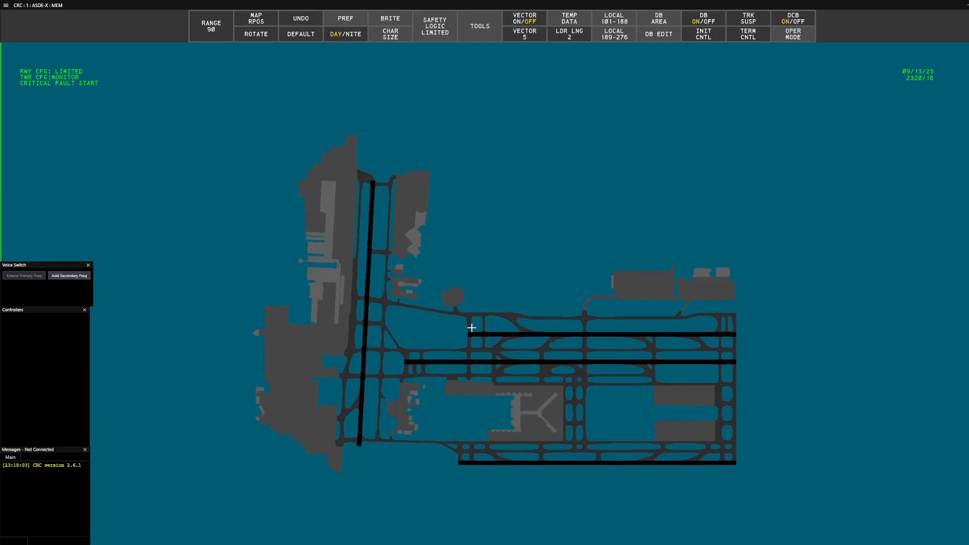
Rotate the airport map until the three parallel runways run vertically.
scroll(470, 329, up, 8)
scroll(469, 328, down, 4)
scroll(469, 323, down, 7)
scroll(470, 319, up, 20)
scroll(375, 362, up, 20)
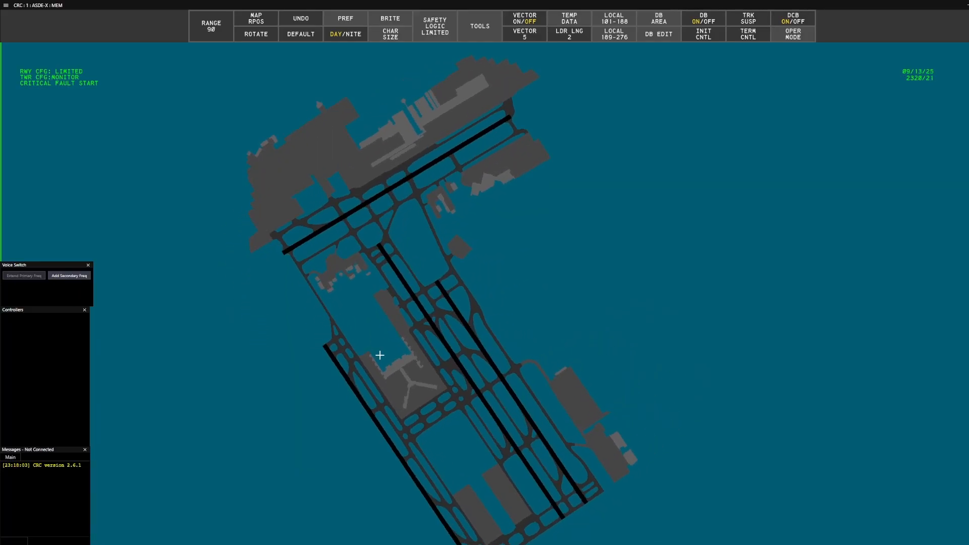
scroll(384, 352, up, 2)
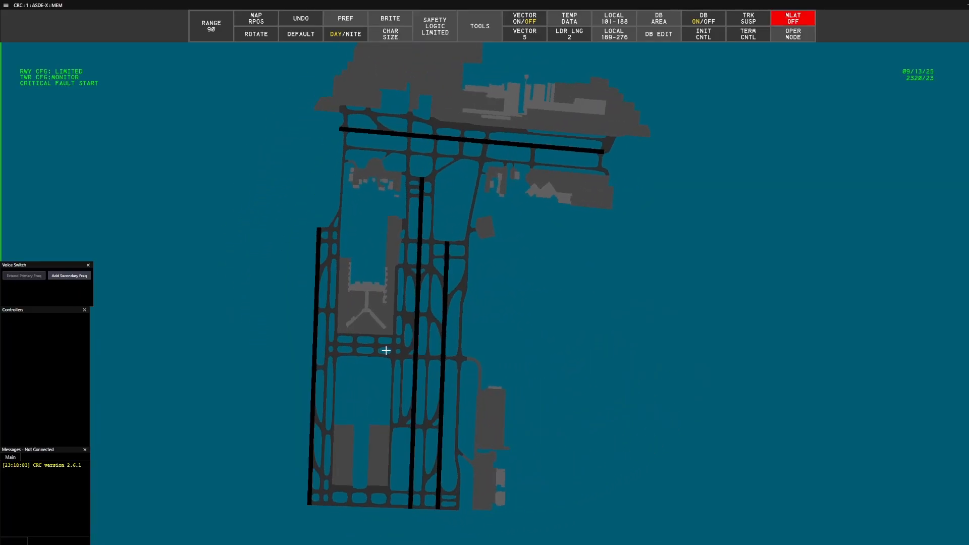
Set the airport map's range to 94 and reposition the map on the display.
click(210, 34)
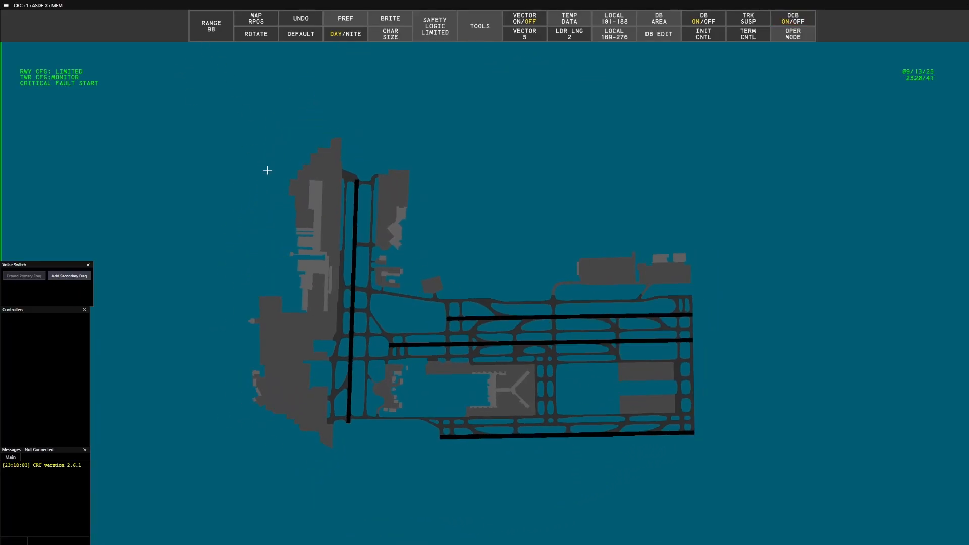
scroll(268, 171, up, 15)
scroll(217, 31, down, 18)
scroll(266, 125, up, 5)
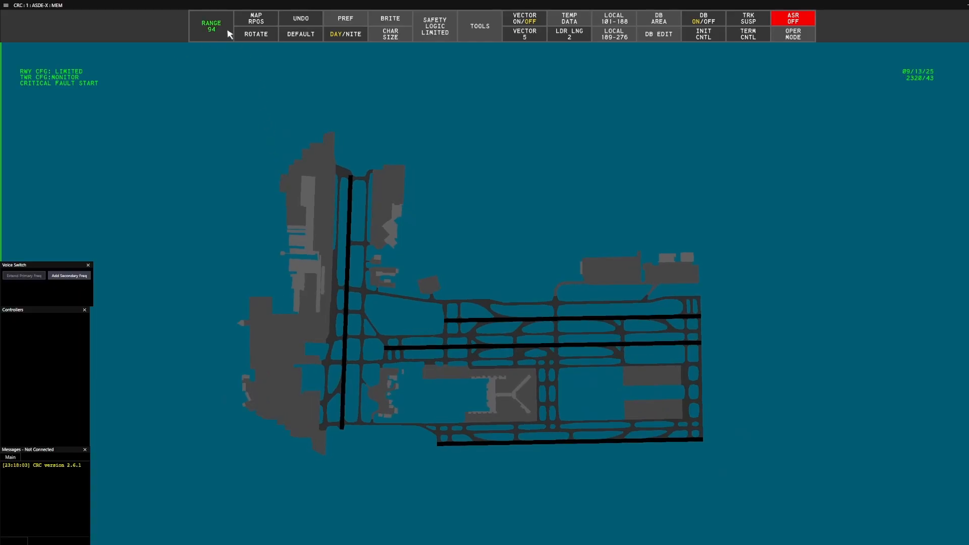
click(257, 20)
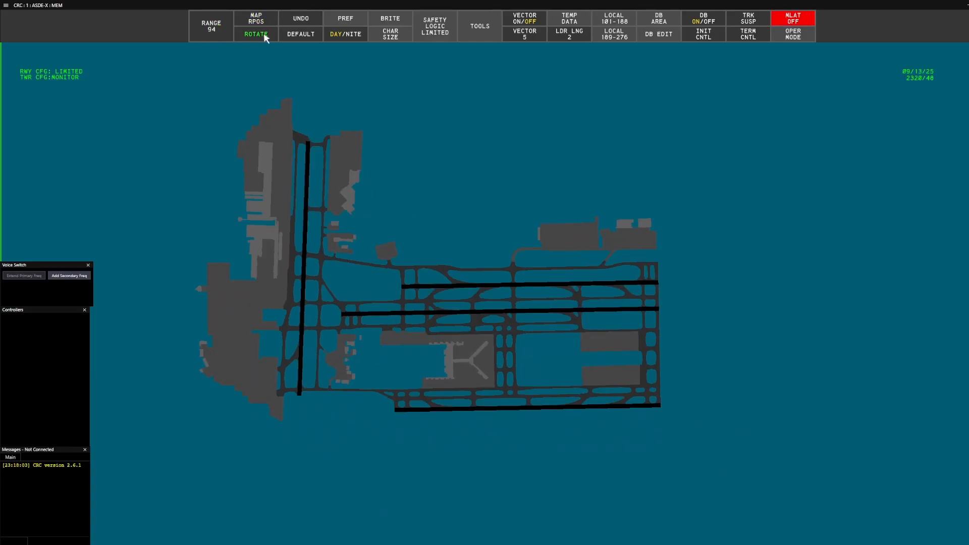
Fine-tune the airport map's rotation so the three parallel runways lie horizontally.
click(265, 35)
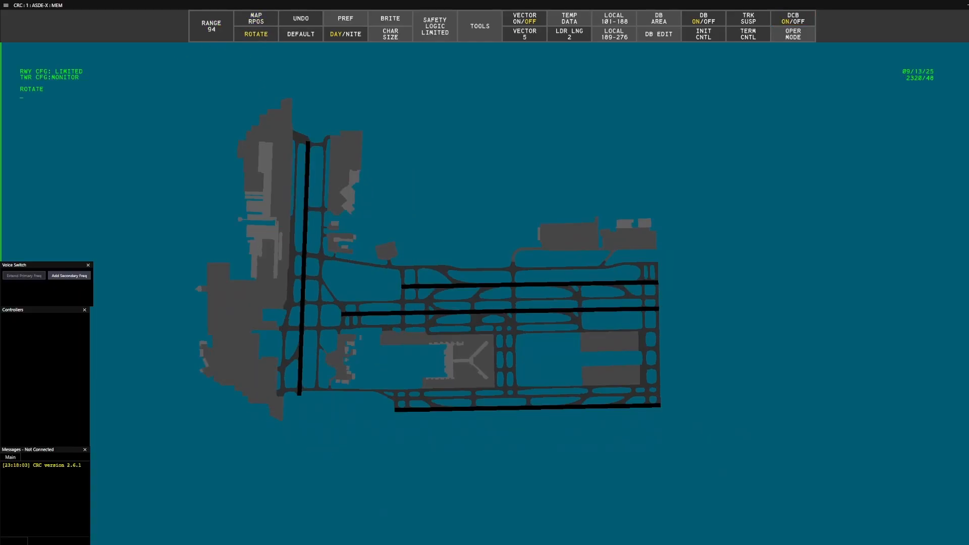
scroll(265, 35, up, 3)
scroll(264, 35, down, 2)
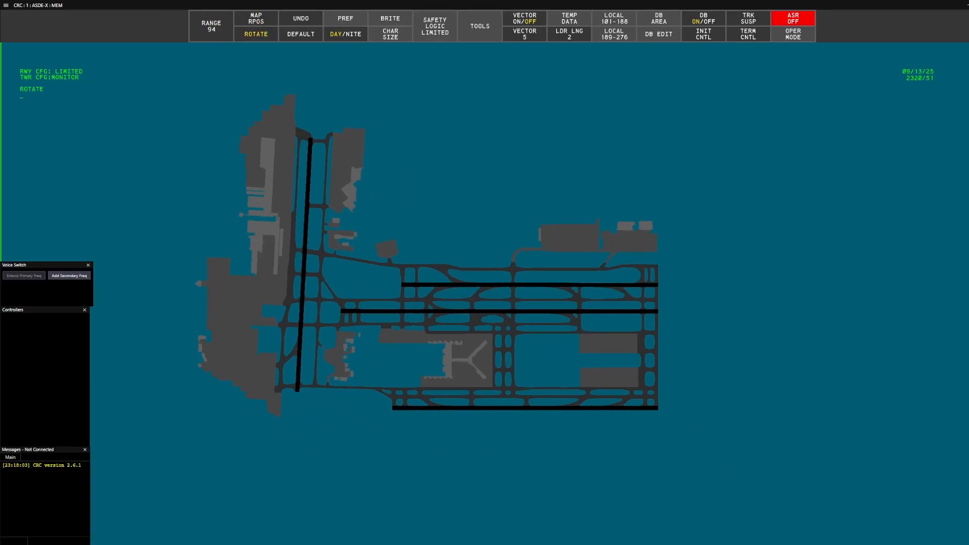
scroll(264, 35, up, 1)
scroll(265, 35, down, 1)
click(265, 36)
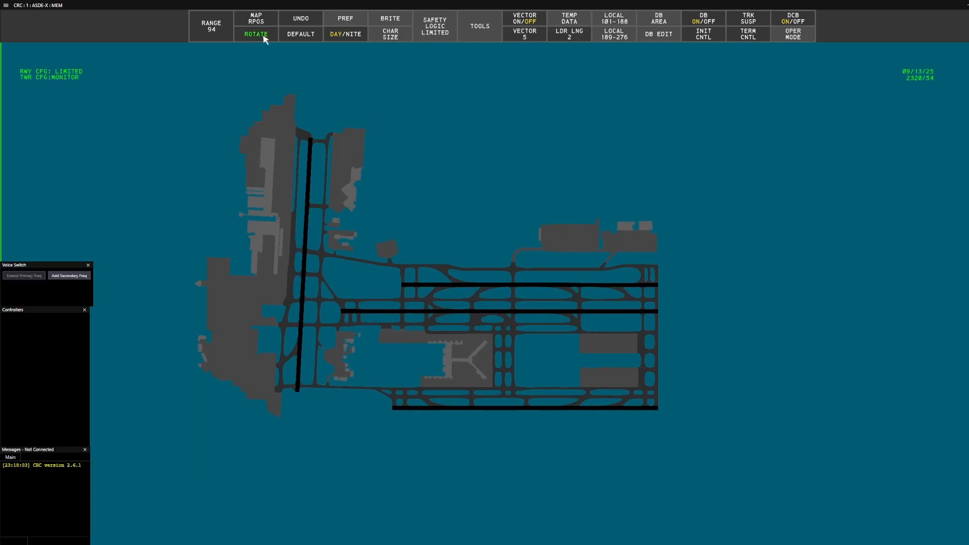
Preview the night color scheme on the airport map, restore the day scheme, and set the range to 86.
click(347, 36)
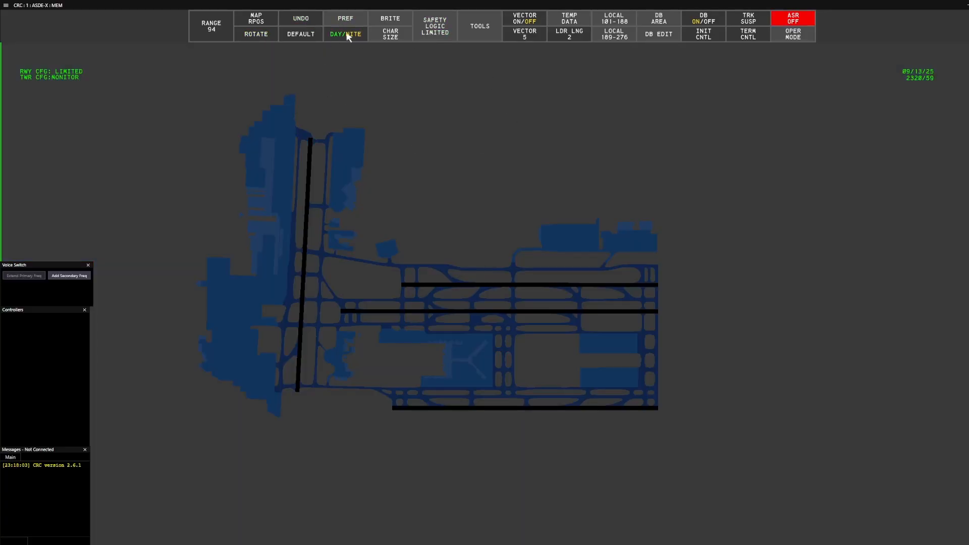
click(348, 35)
scroll(581, 222, up, 4)
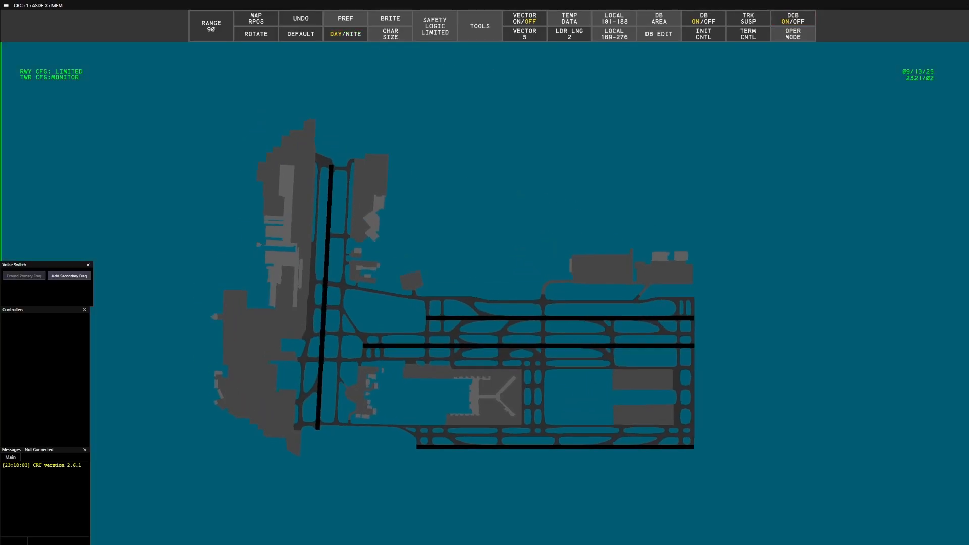
scroll(537, 234, up, 4)
Look through the ASDE-X brightness settings and the safety logic options.
click(388, 22)
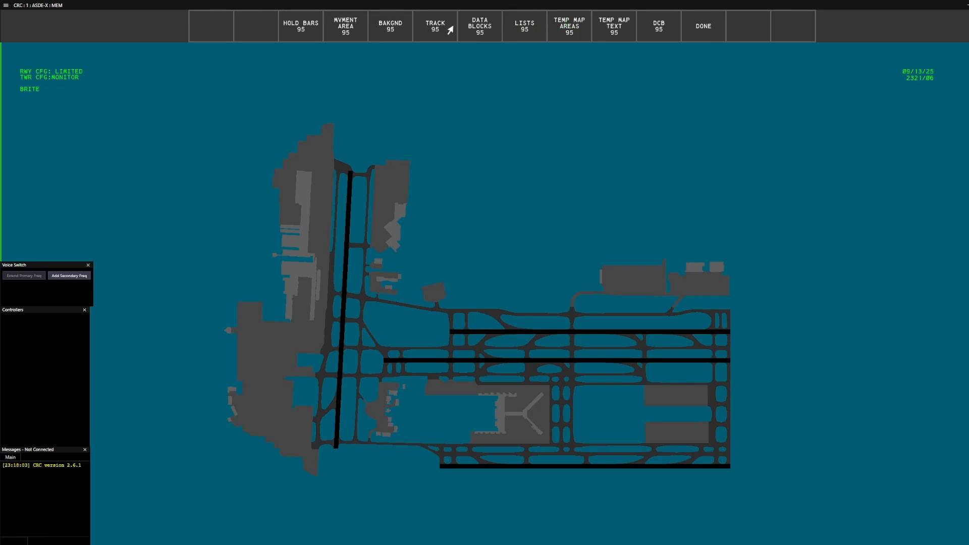
click(700, 28)
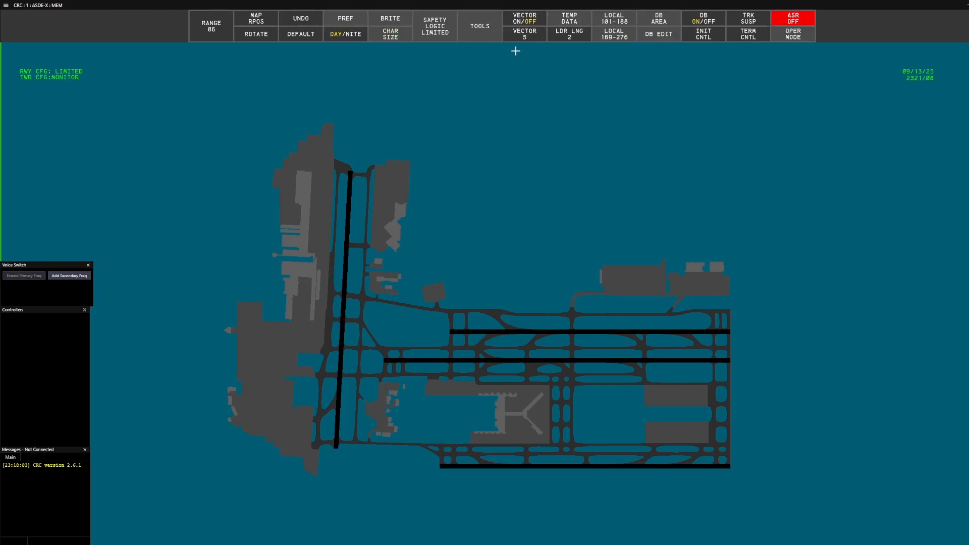
click(435, 32)
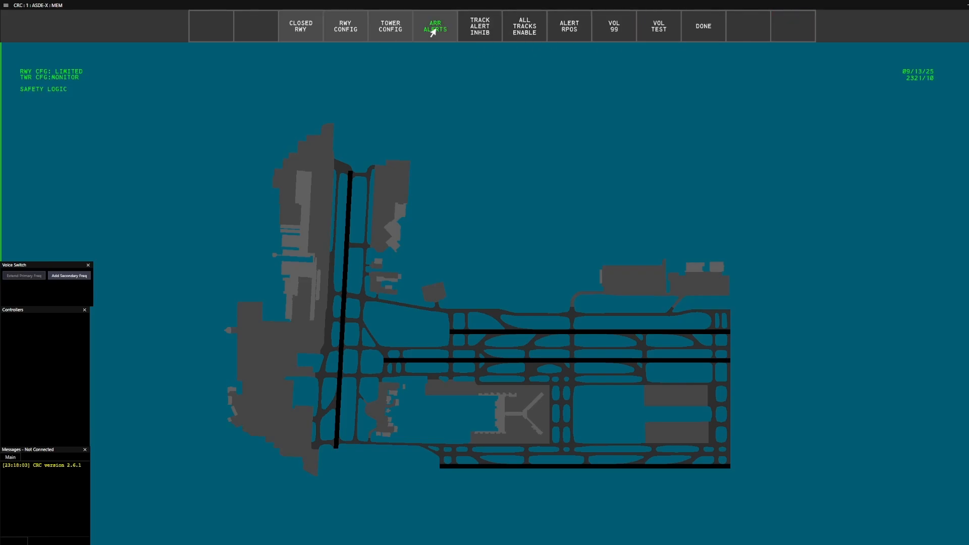
click(714, 30)
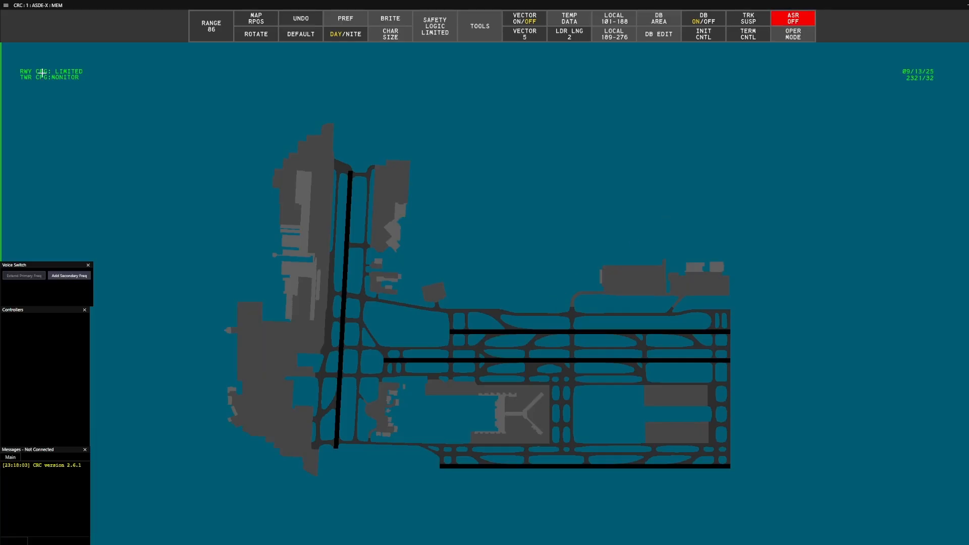
View the VATSIM connection options for position, role, rating, and environment, and close them without connecting.
click(6, 7)
click(6, 6)
click(6, 6)
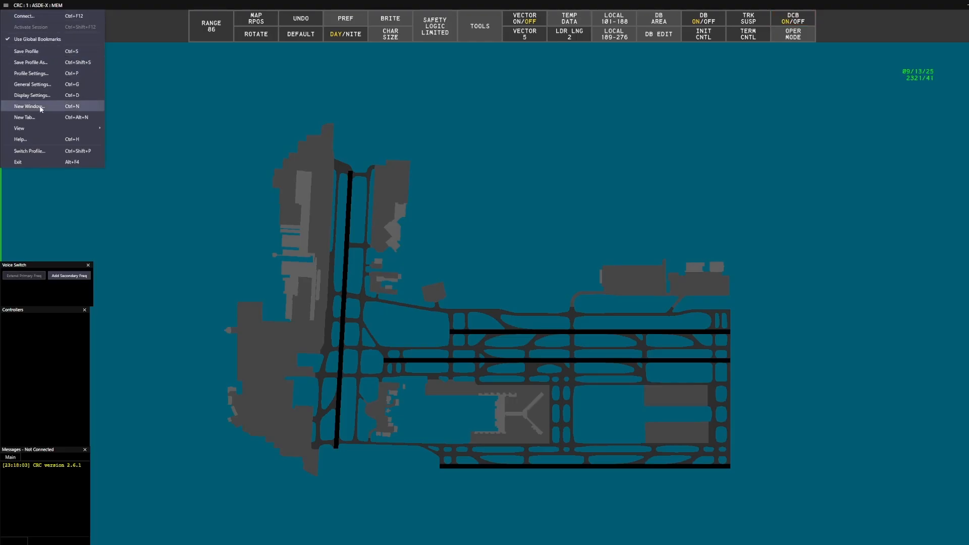
click(36, 15)
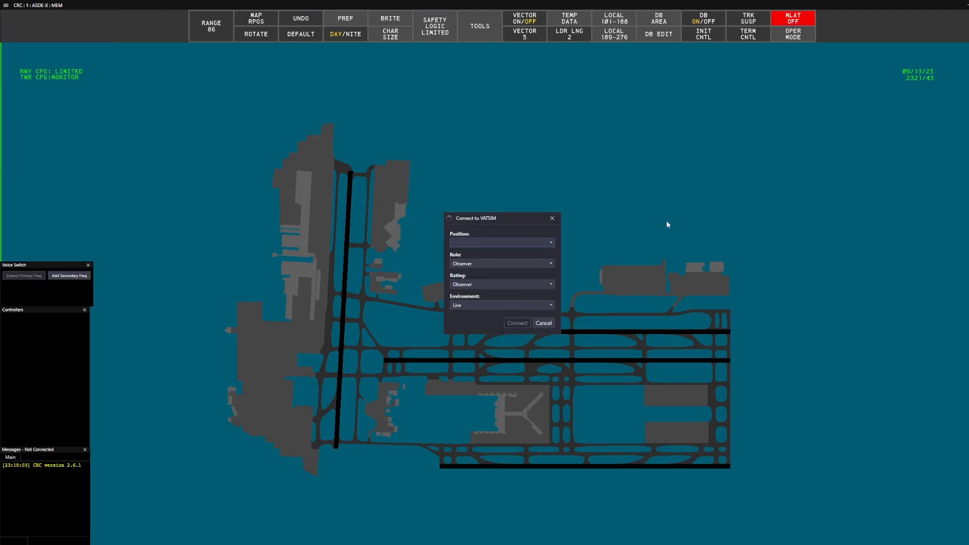
click(552, 218)
Set the airport map's range to 90 and look at the Save Profile As dialog.
click(6, 5)
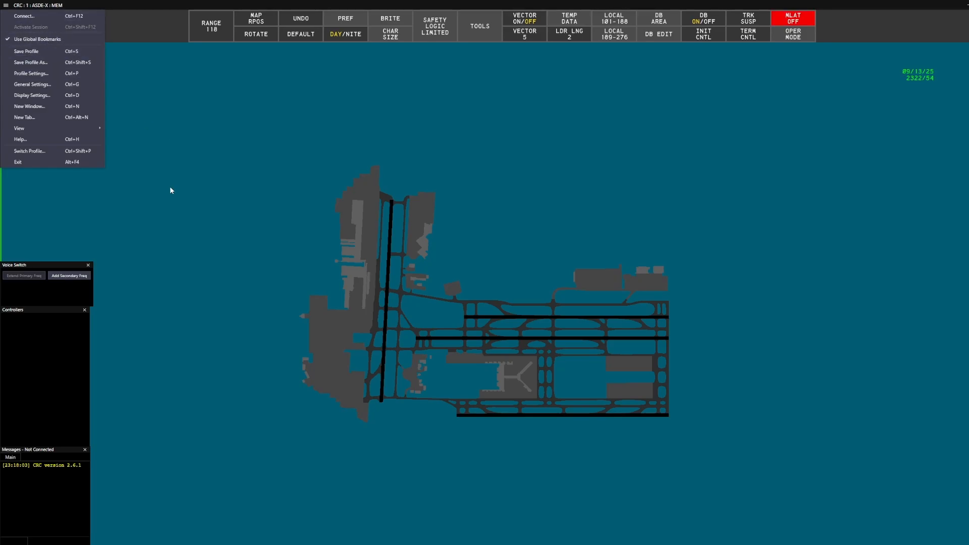
scroll(360, 276, up, 4)
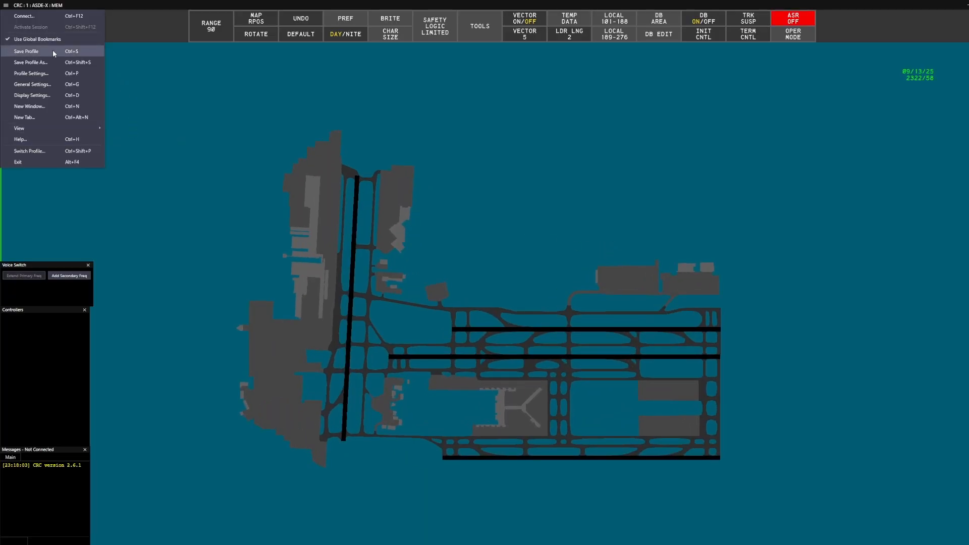
click(51, 63)
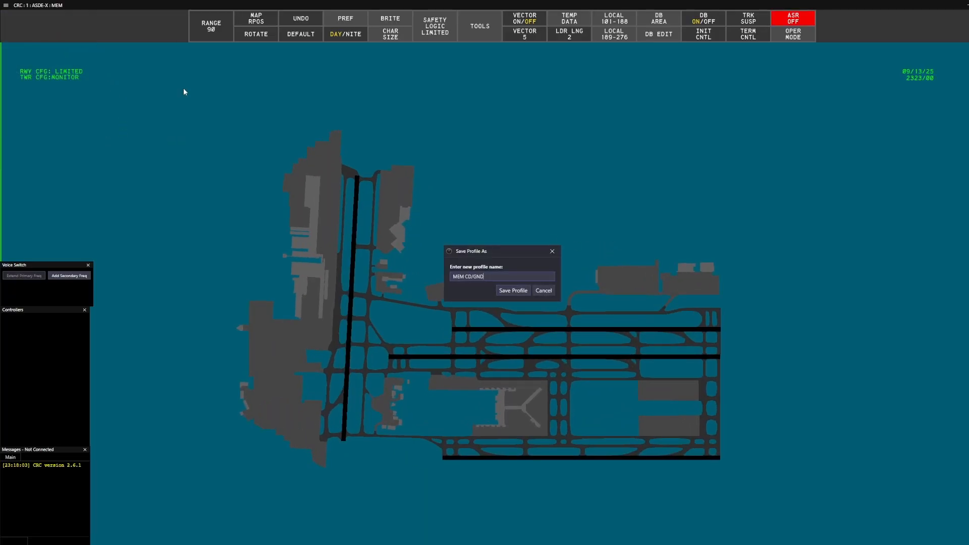
click(548, 254)
Save the current MEM CD/GND profile.
click(6, 5)
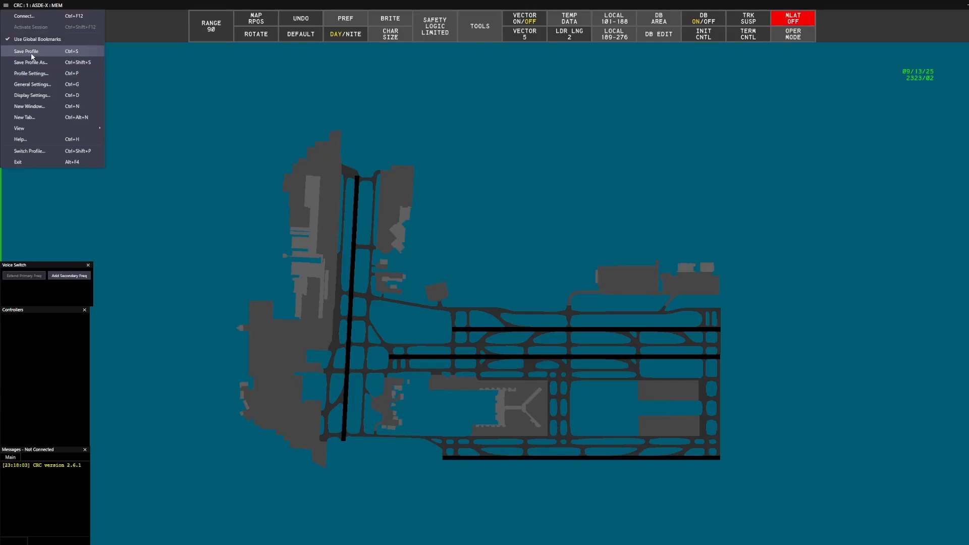
click(31, 51)
click(491, 292)
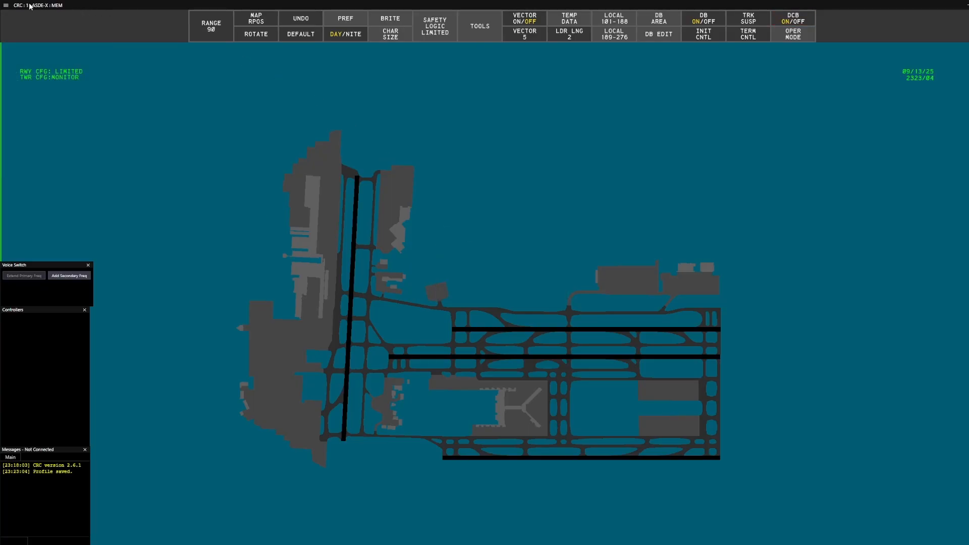
click(6, 5)
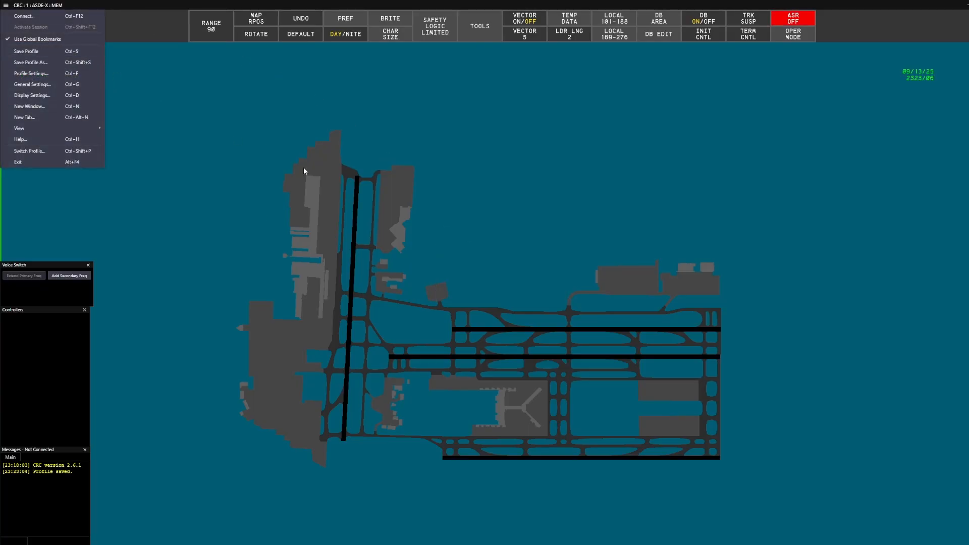
click(348, 195)
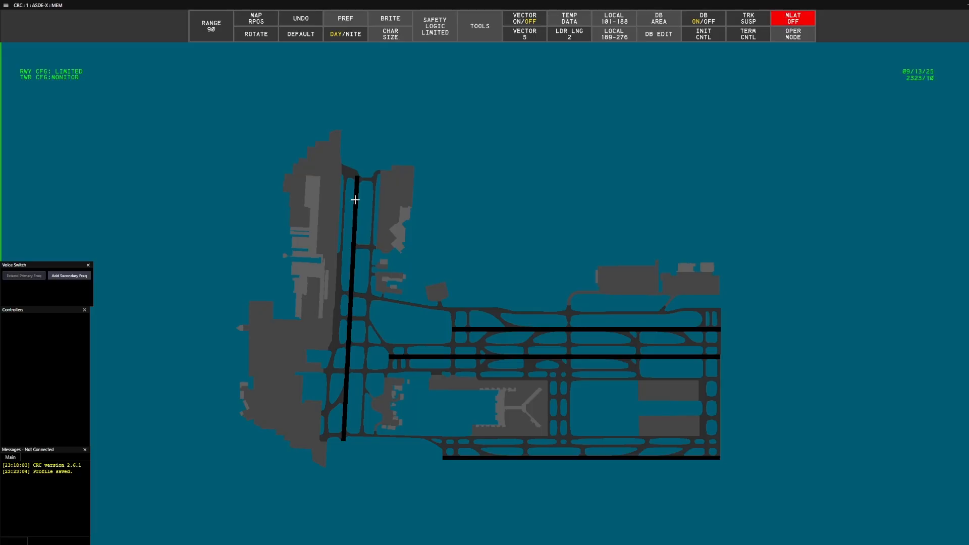
View the option for saving the profile under a new name and close it without saving a copy.
key(ctrl+s)
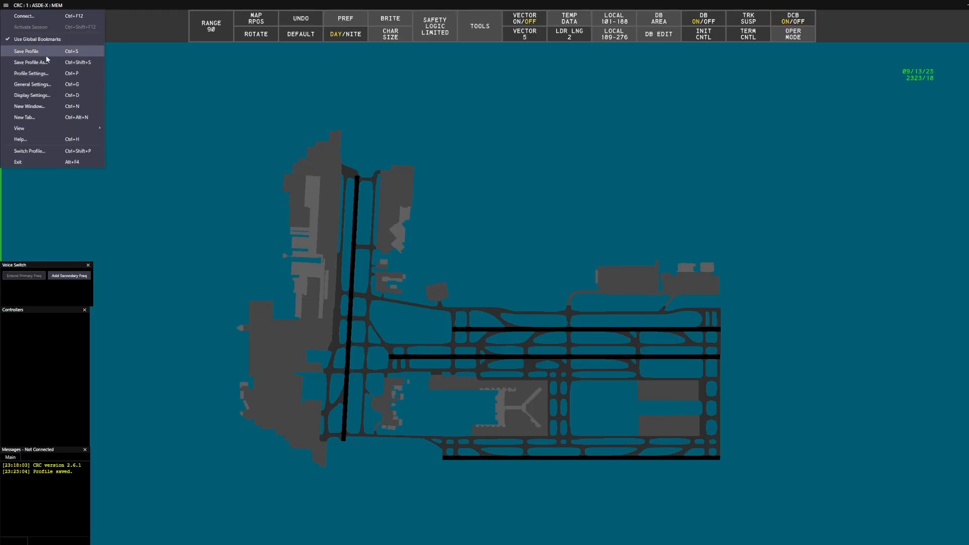
click(46, 62)
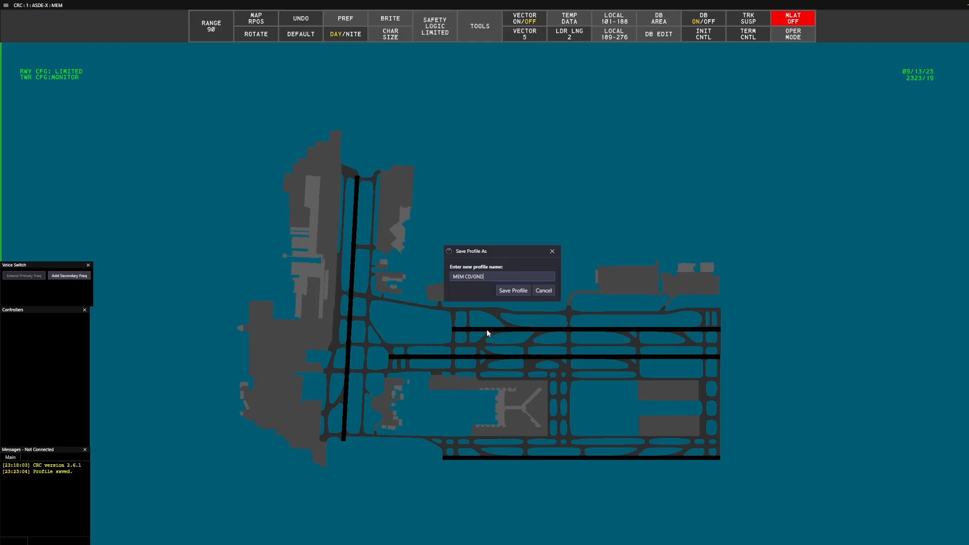
click(554, 252)
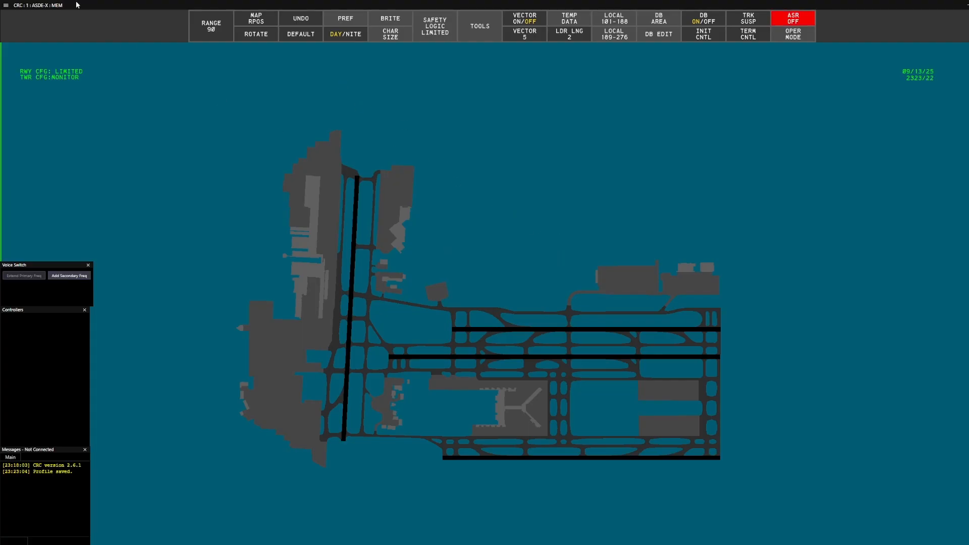
View the profile settings, including the profile name and the controller info (text ATIS) field.
click(7, 5)
click(63, 74)
click(535, 293)
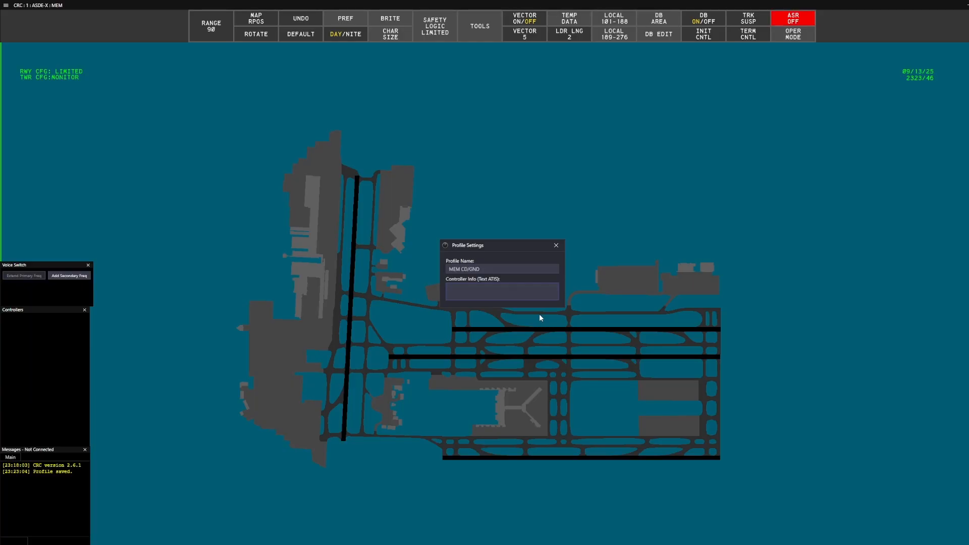
Examine the general settings, including the real name field and the microphone and headset device choices.
click(5, 6)
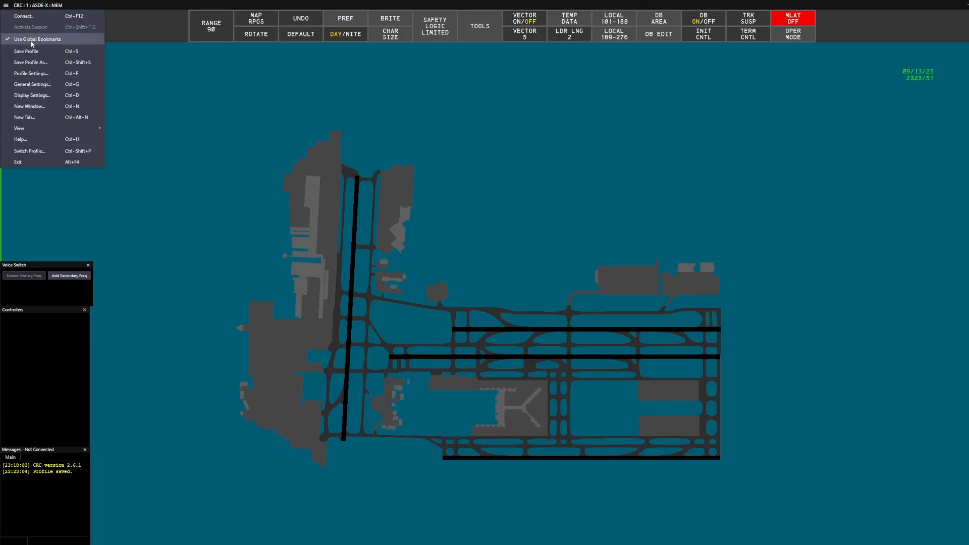
click(31, 85)
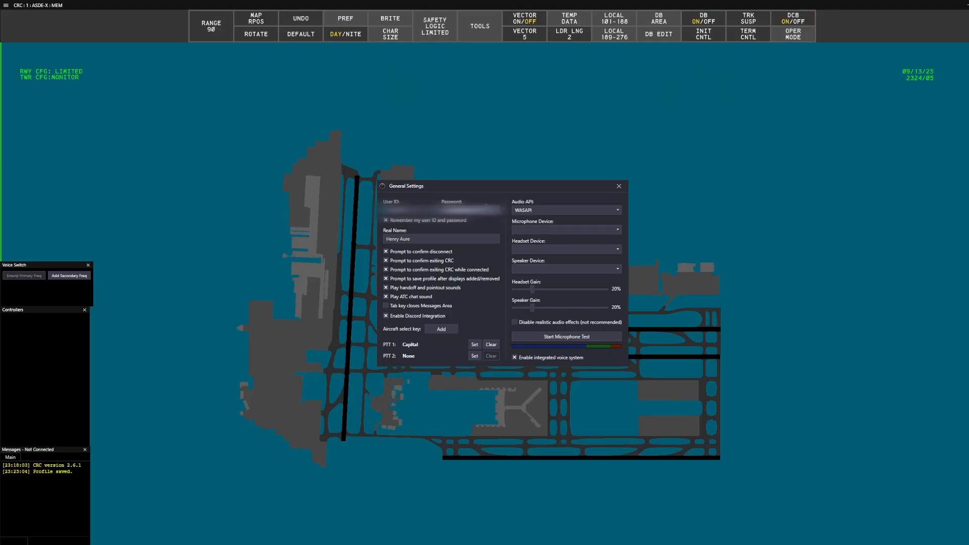
drag(424, 240, 337, 240)
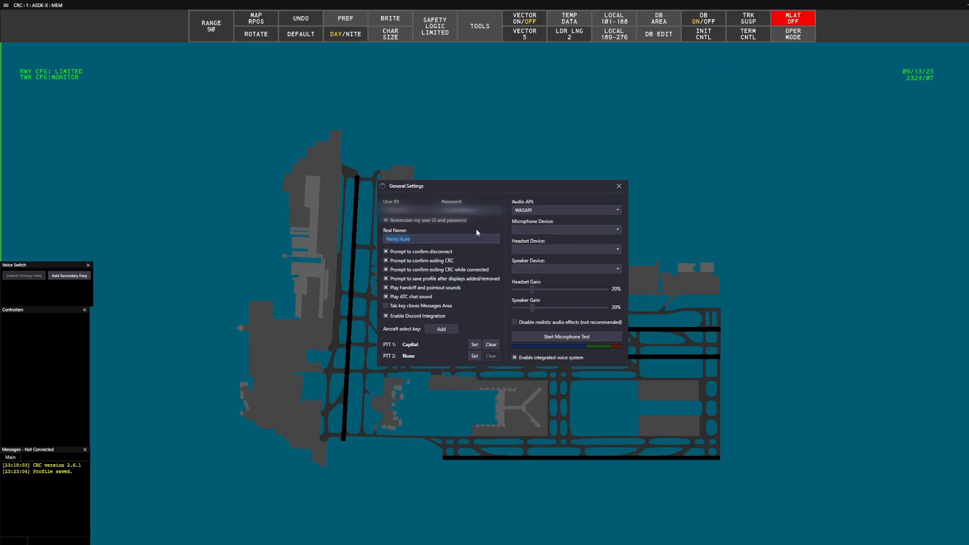
click(539, 228)
click(545, 228)
click(549, 230)
click(548, 230)
click(543, 249)
click(540, 248)
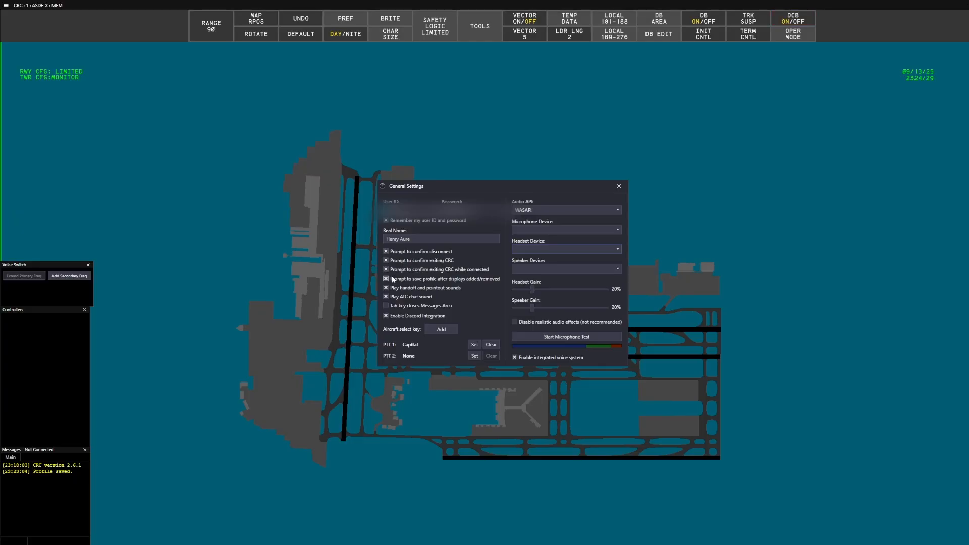
Check the Messages Area option, close the general settings, and try moving keyboard focus in and out of the Messages area.
click(390, 306)
click(619, 186)
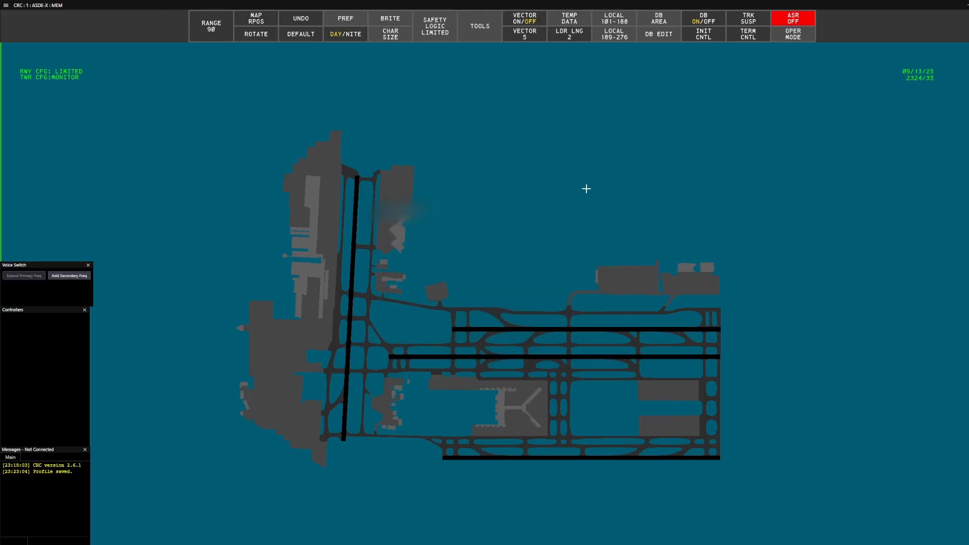
key(Tab)
key(Tab)
key(Tab)
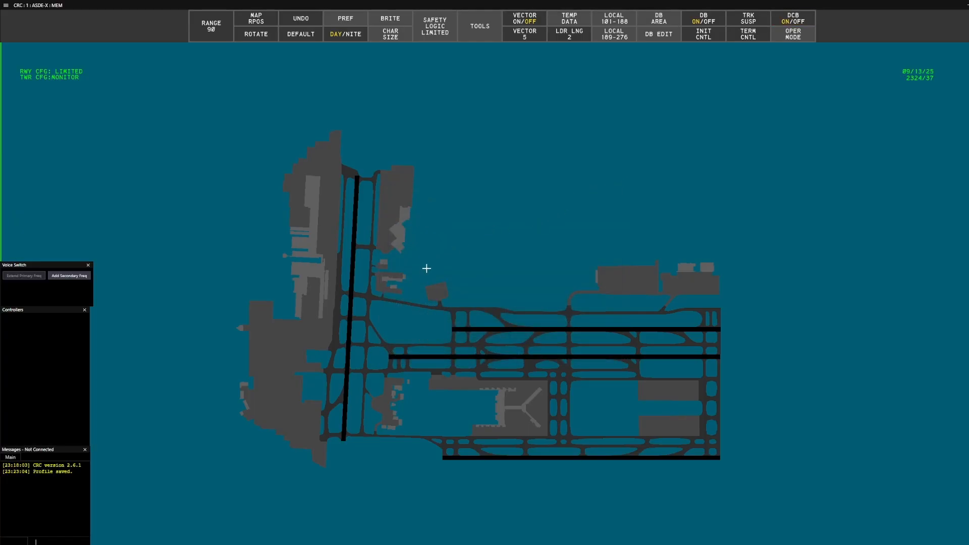
key(Tab)
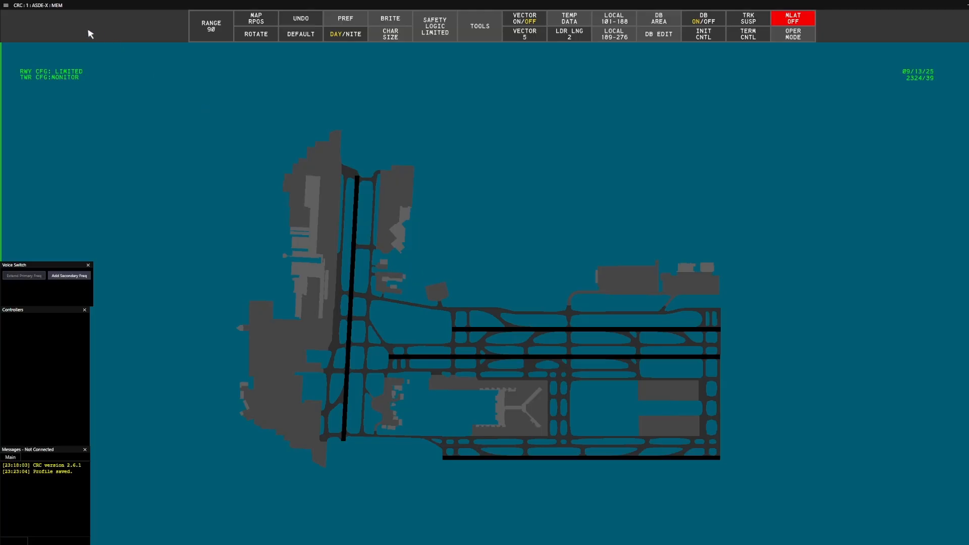
In the ASDE-X display settings, try hiding the DCB and leave it shown.
click(5, 6)
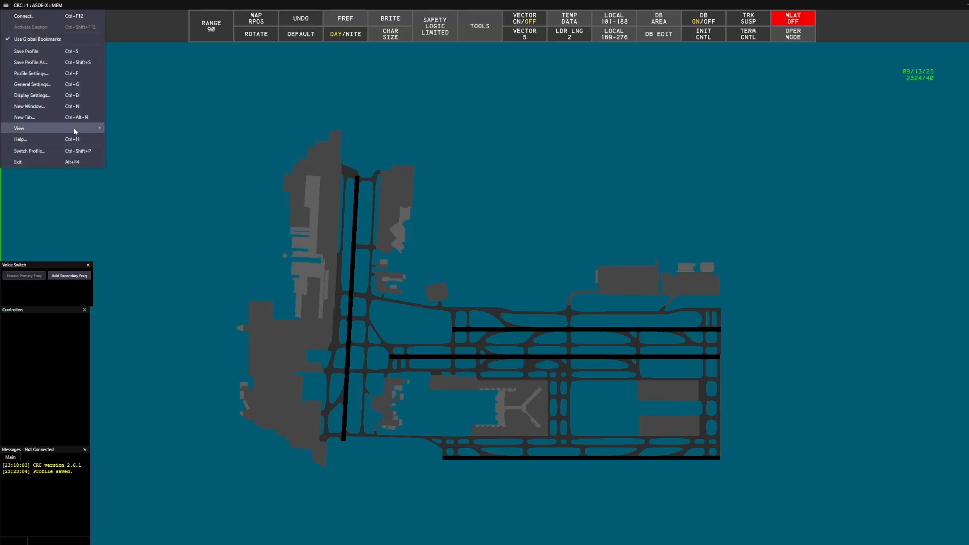
click(33, 96)
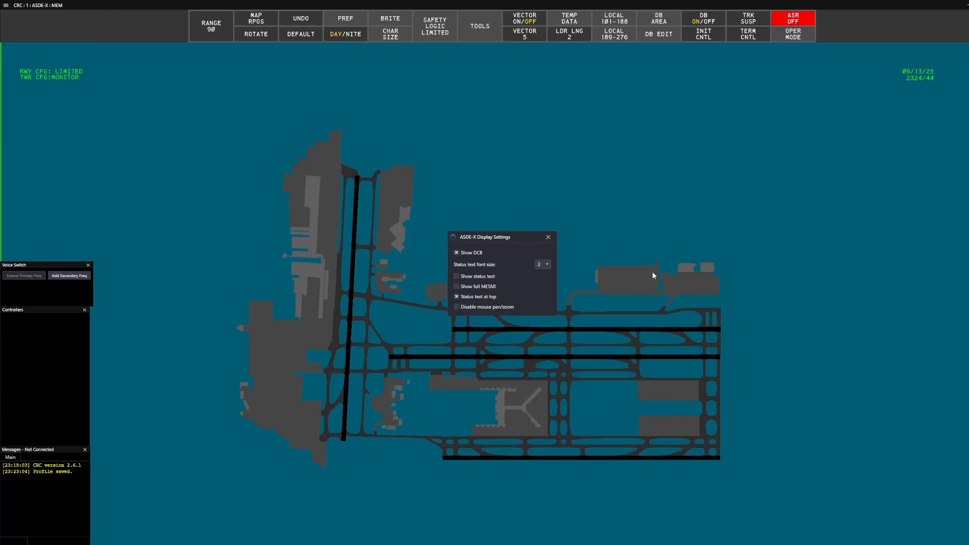
click(463, 254)
click(464, 254)
click(463, 255)
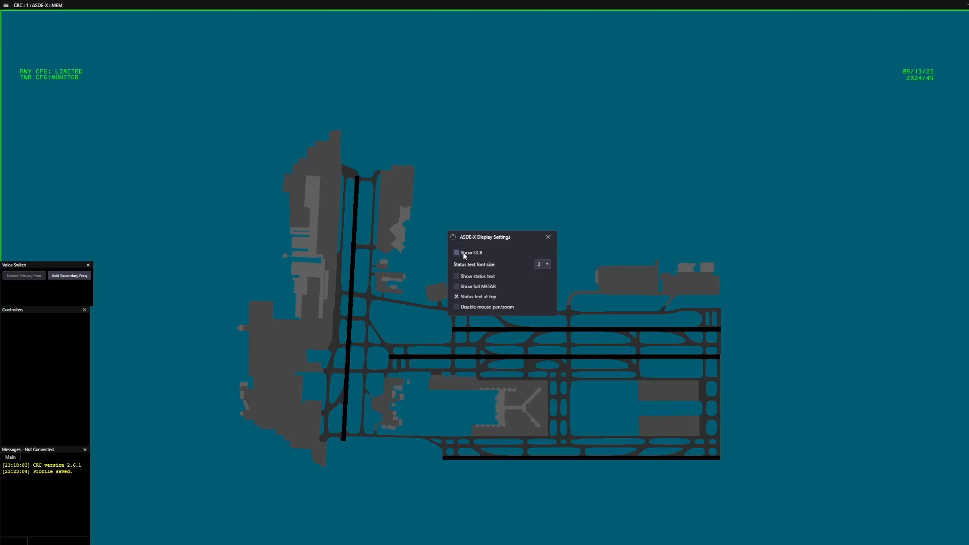
click(463, 254)
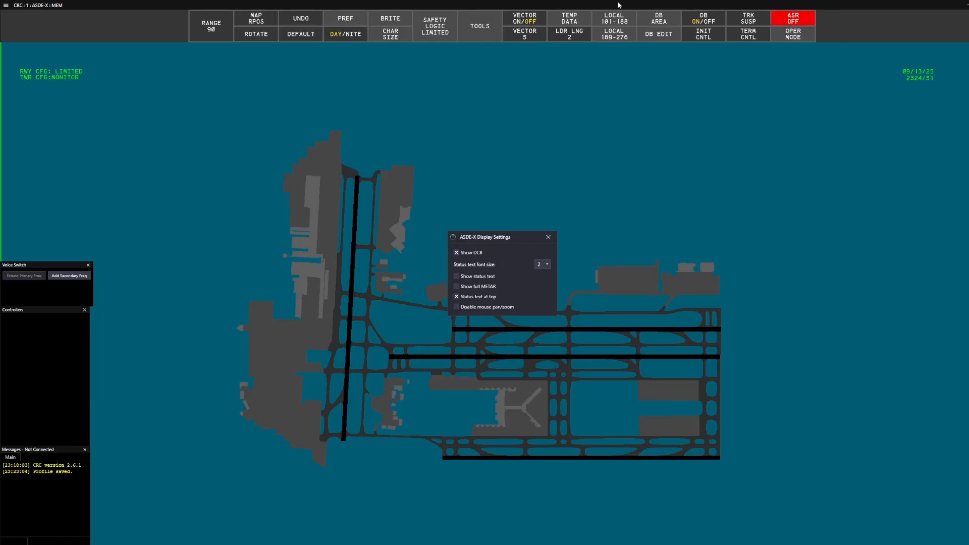
click(463, 254)
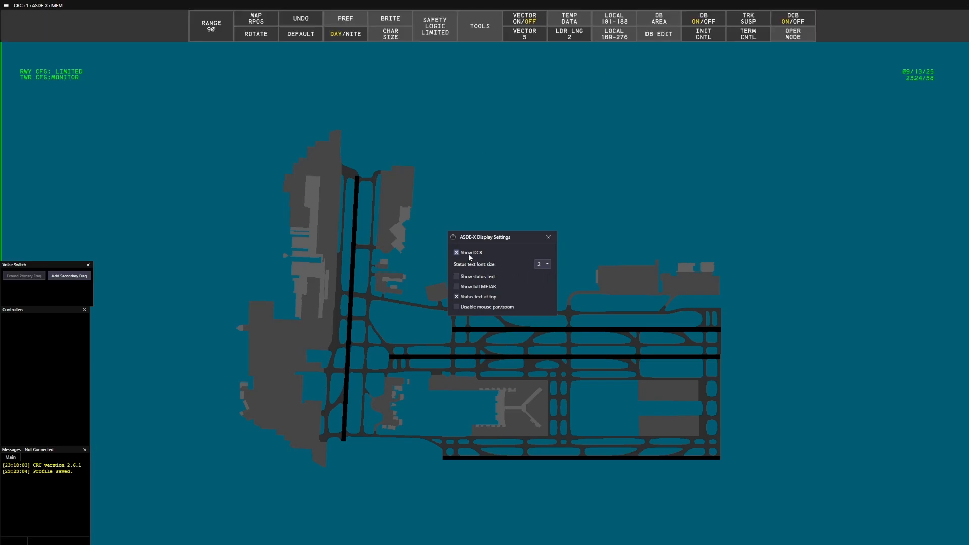
click(468, 253)
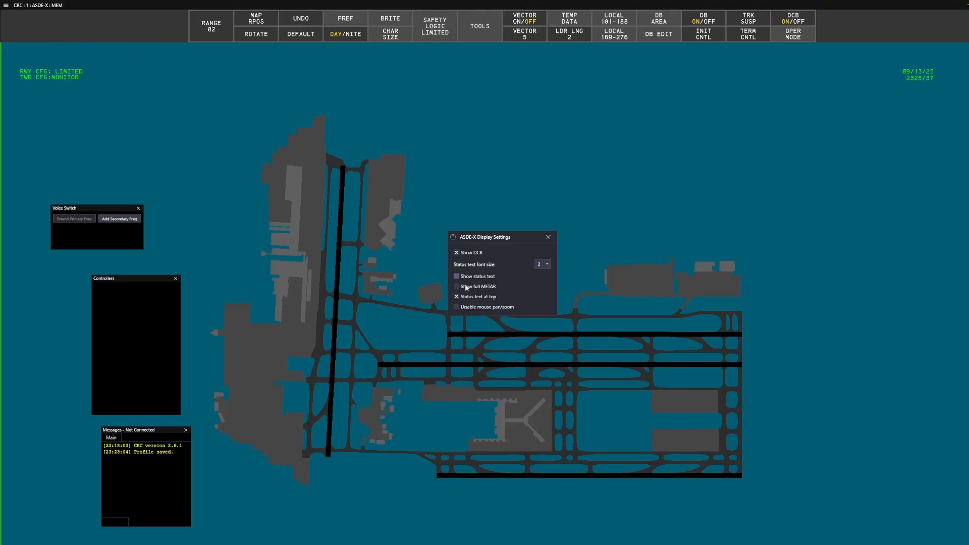
Turn on the status text with the full METAR for the ASDE-X display and close the display settings.
click(465, 279)
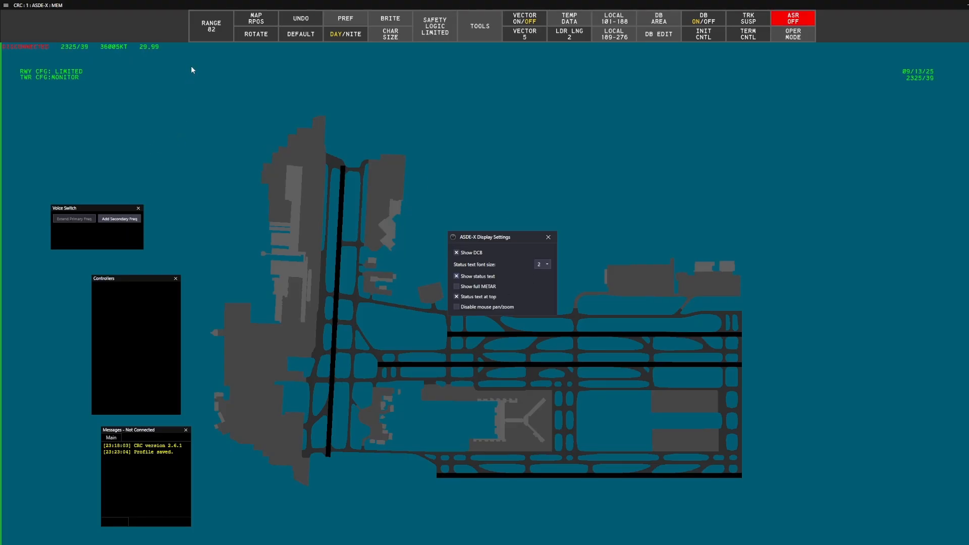
click(469, 287)
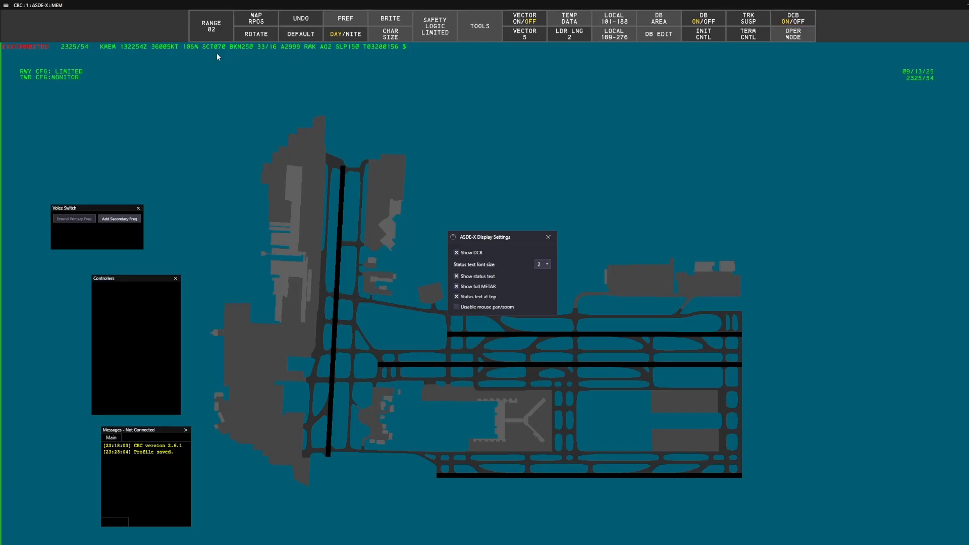
click(474, 219)
click(9, 11)
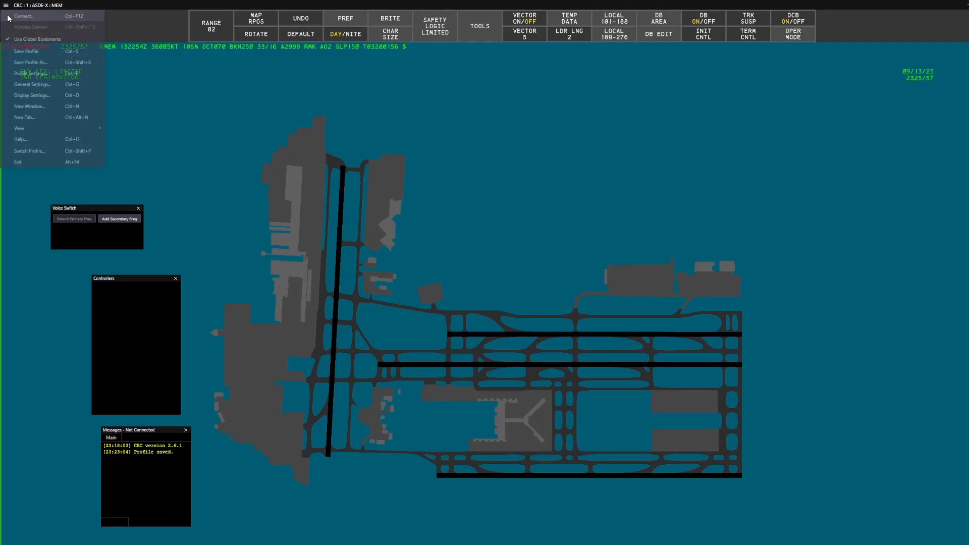
Open a separate Tower Cab display window for MEM - Memphis ATCT, look at it, and close it again.
click(27, 107)
click(498, 264)
click(522, 264)
click(522, 264)
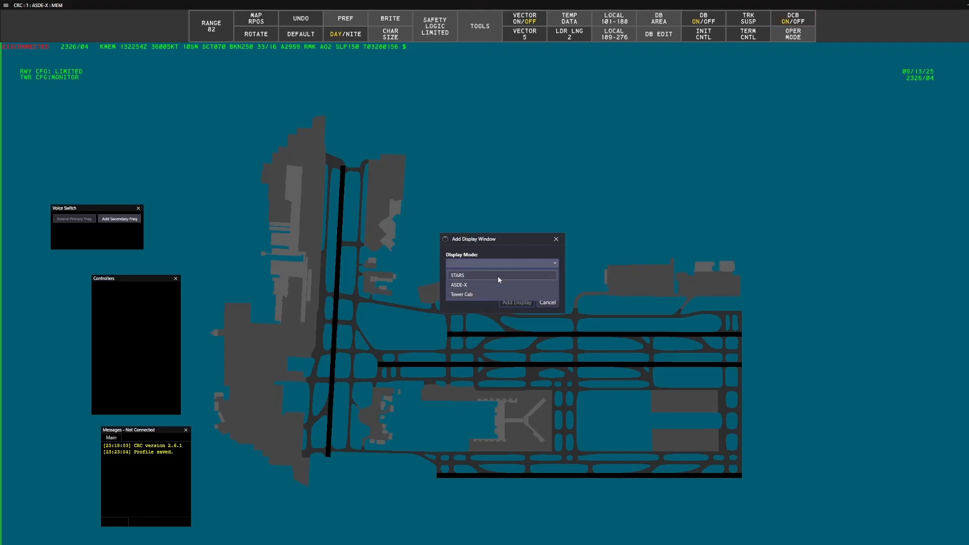
click(495, 295)
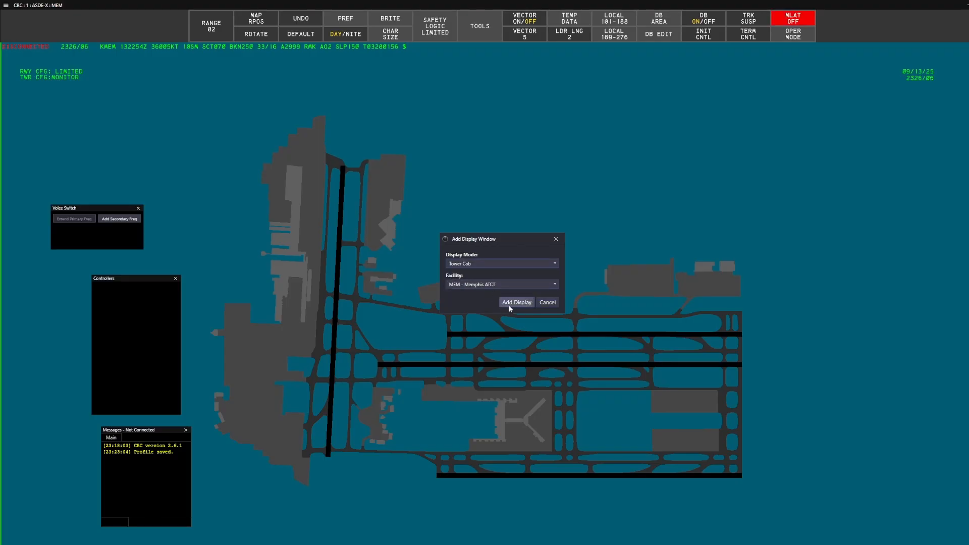
click(512, 305)
scroll(498, 272, down, 1)
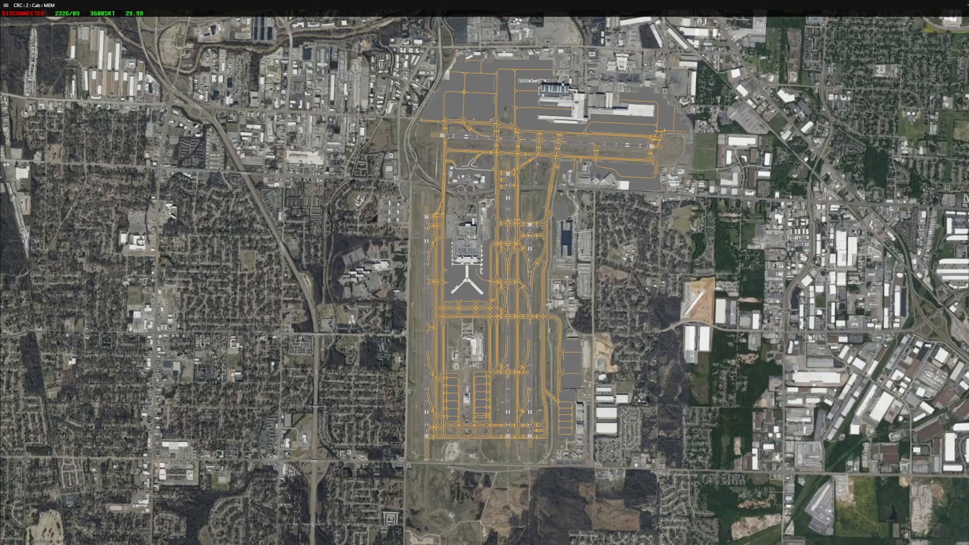
key(alt+F4)
click(482, 297)
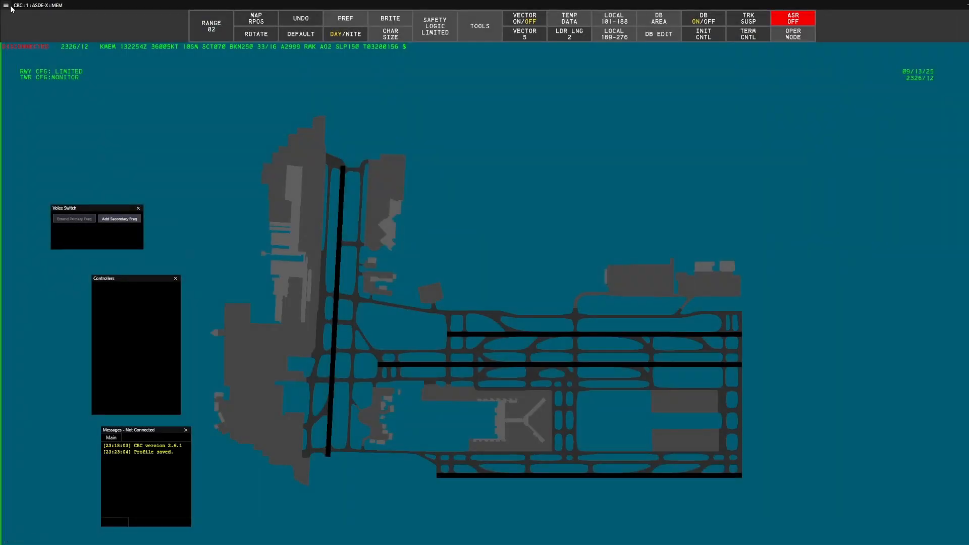
Add a Tower Cab display for MEM - Memphis ATCT as a new tab in the ASDE-X window.
click(7, 6)
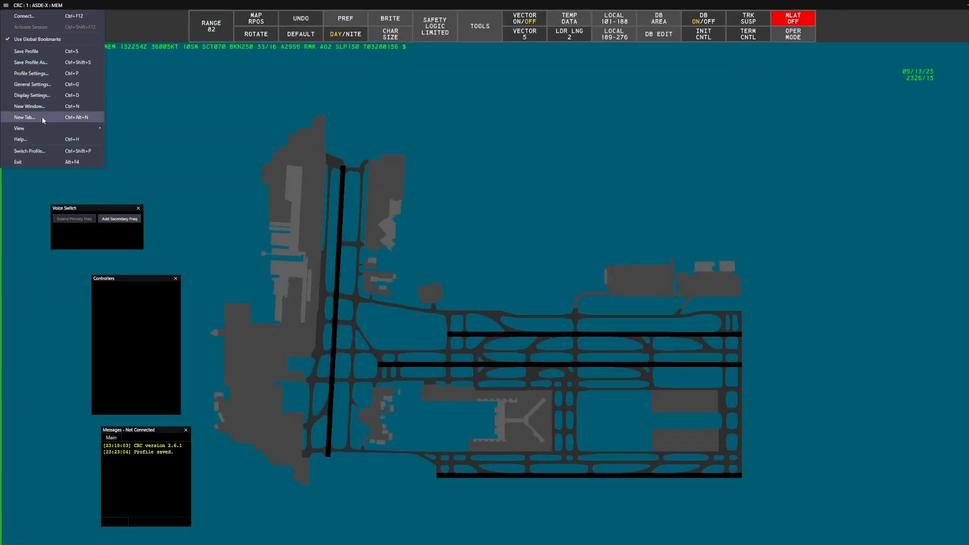
mouse_move(72, 126)
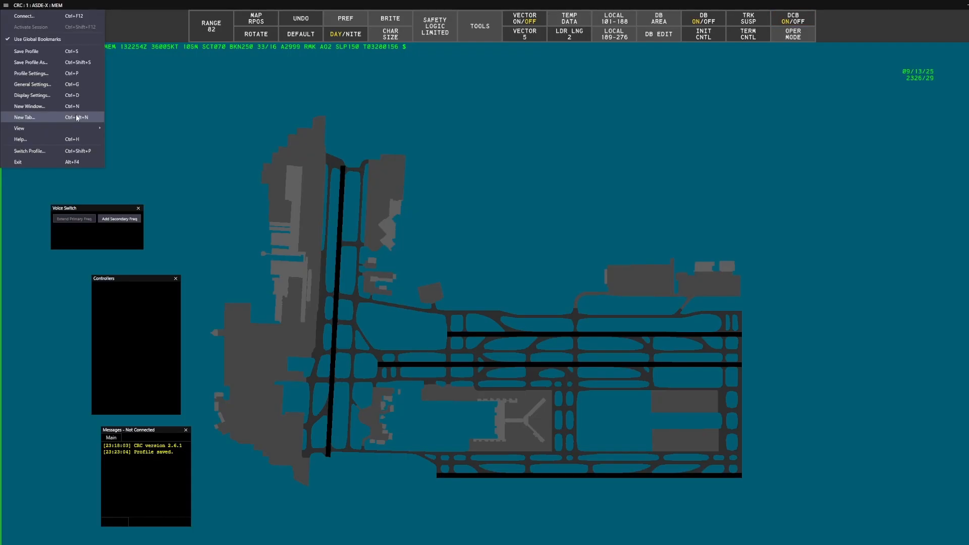
click(65, 118)
click(487, 265)
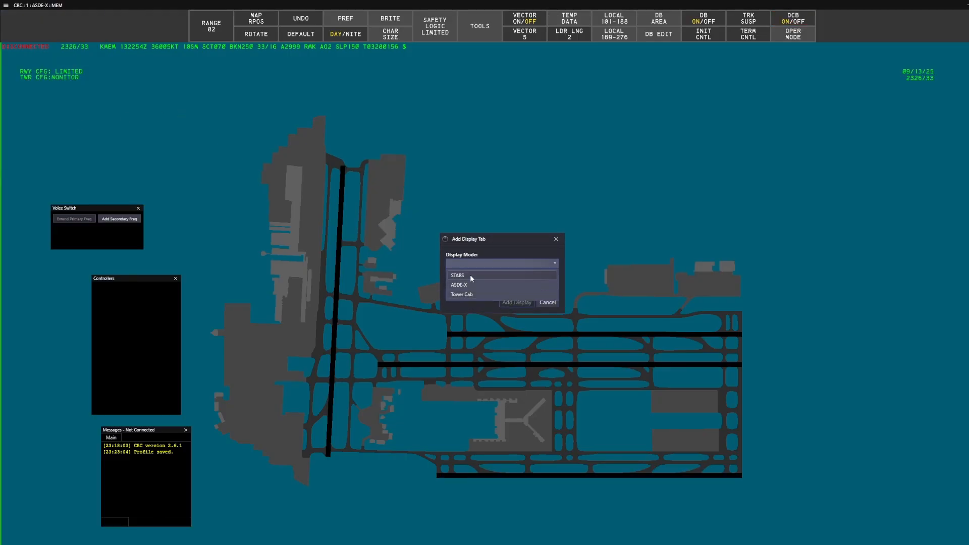
click(474, 294)
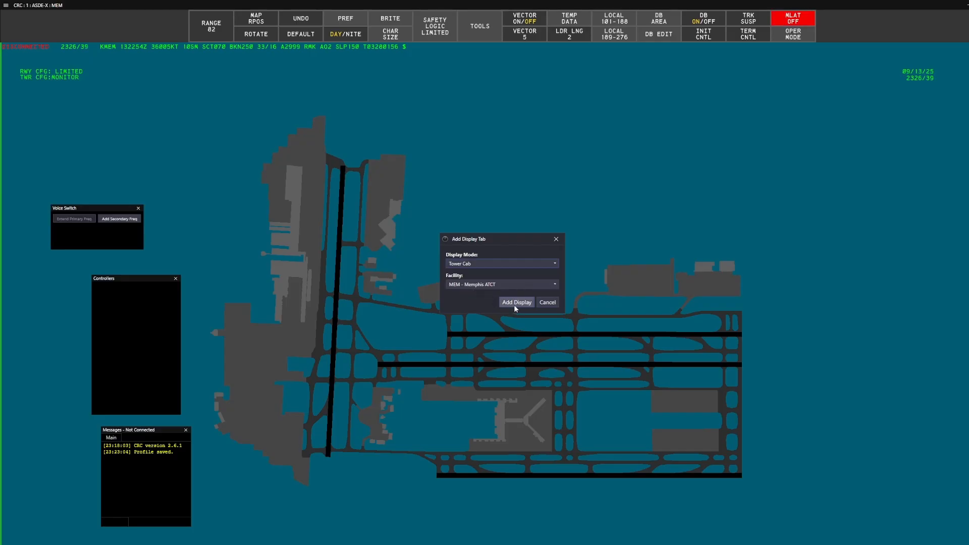
click(493, 265)
click(493, 265)
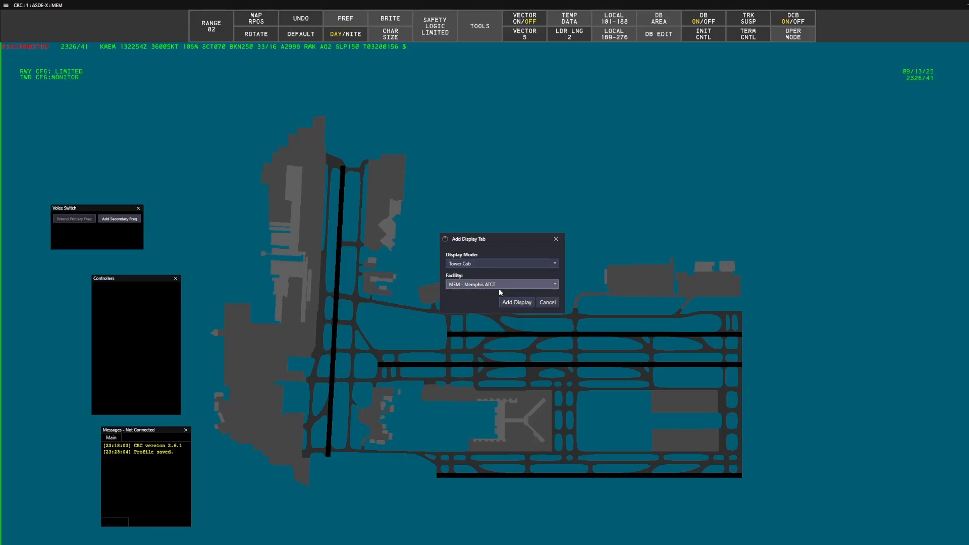
click(517, 302)
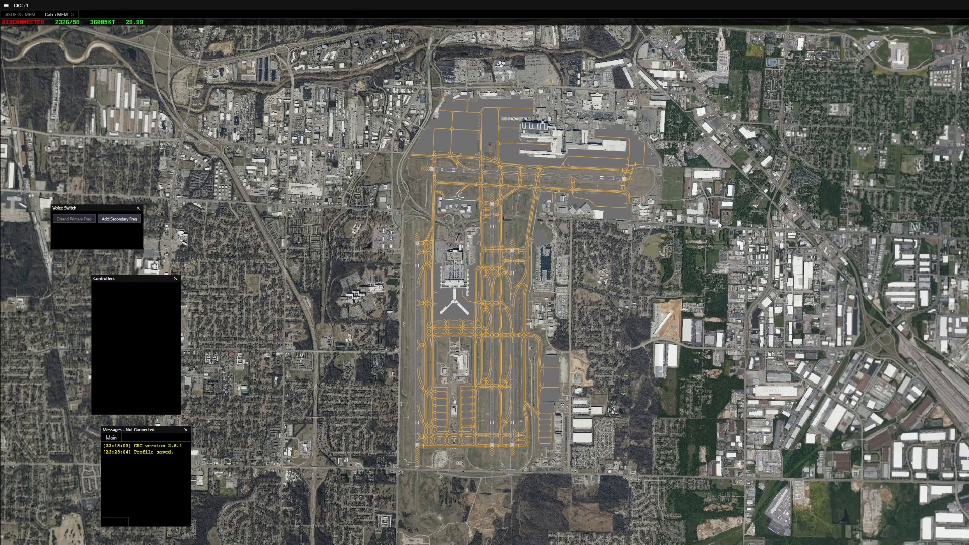
Expand the Tower Cab display's status text to show the full METAR.
scroll(538, 268, up, 4)
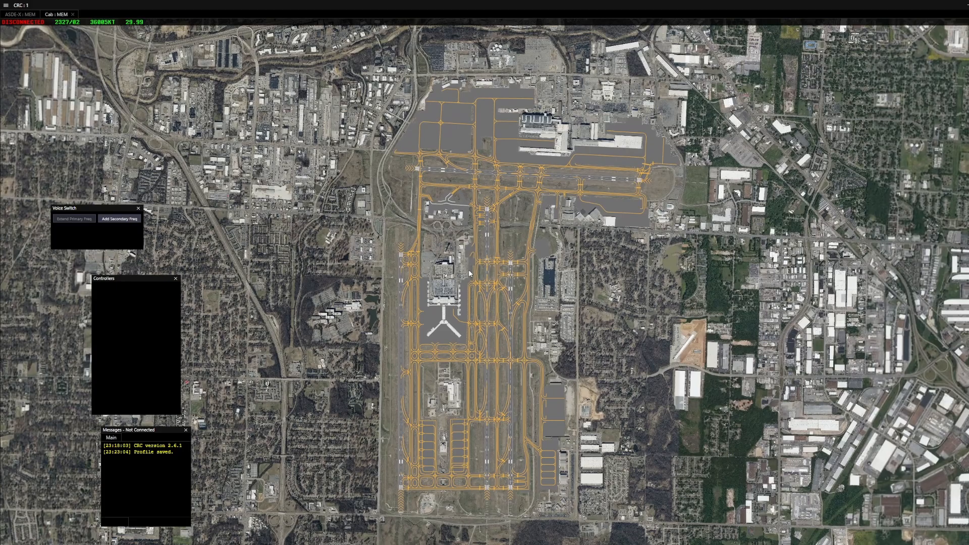
scroll(468, 277, down, 3)
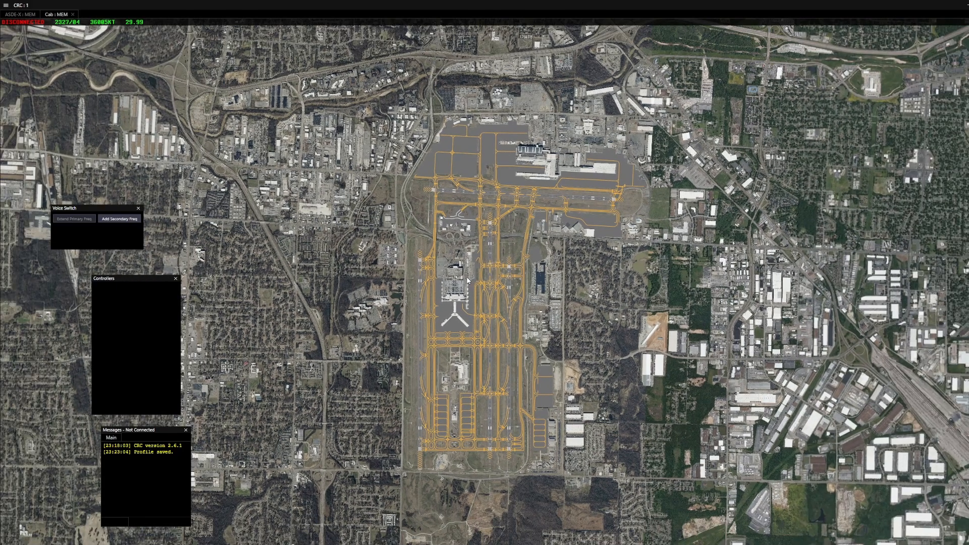
scroll(469, 281, up, 2)
click(107, 22)
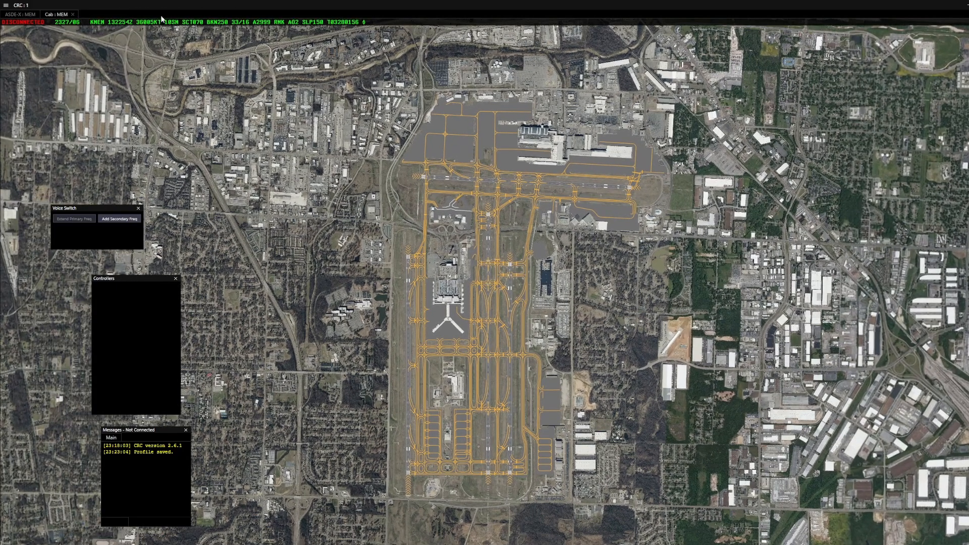
scroll(244, 260, down, 2)
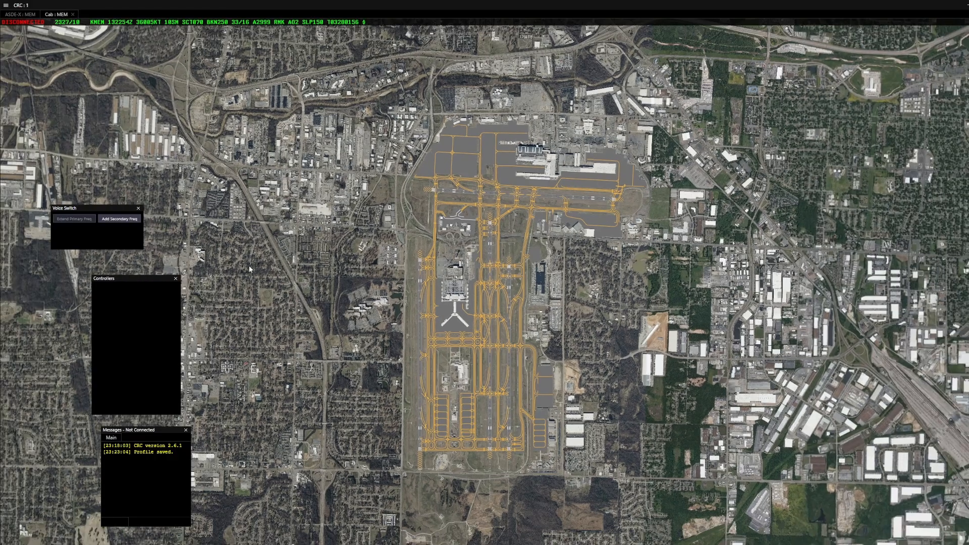
drag(573, 216, 576, 239)
scroll(666, 231, down, 2)
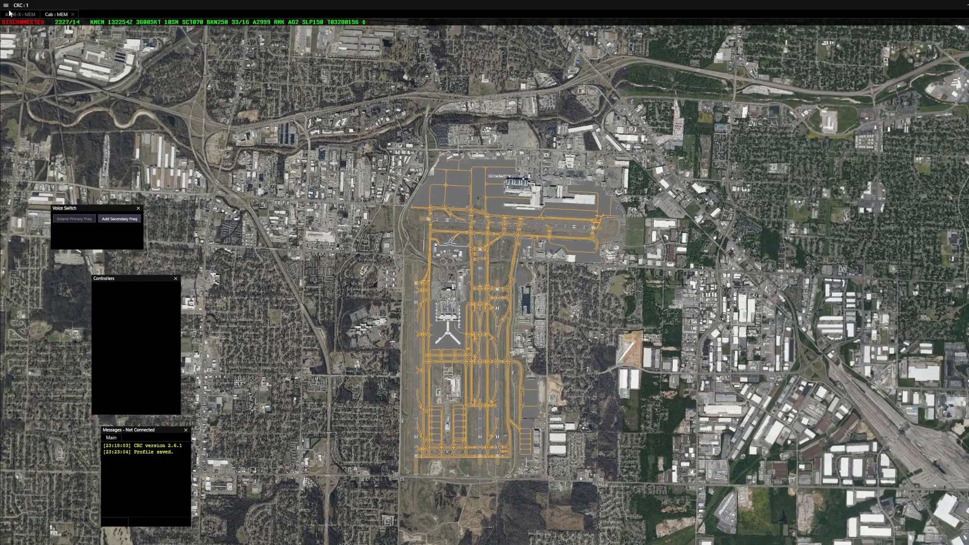
Add a STARS display tab for MEM - Memphis ATCT, area MEM TOWER, with Ground 2 - 121.900 as the initial position.
click(6, 14)
click(4, 6)
click(61, 128)
click(555, 263)
click(534, 275)
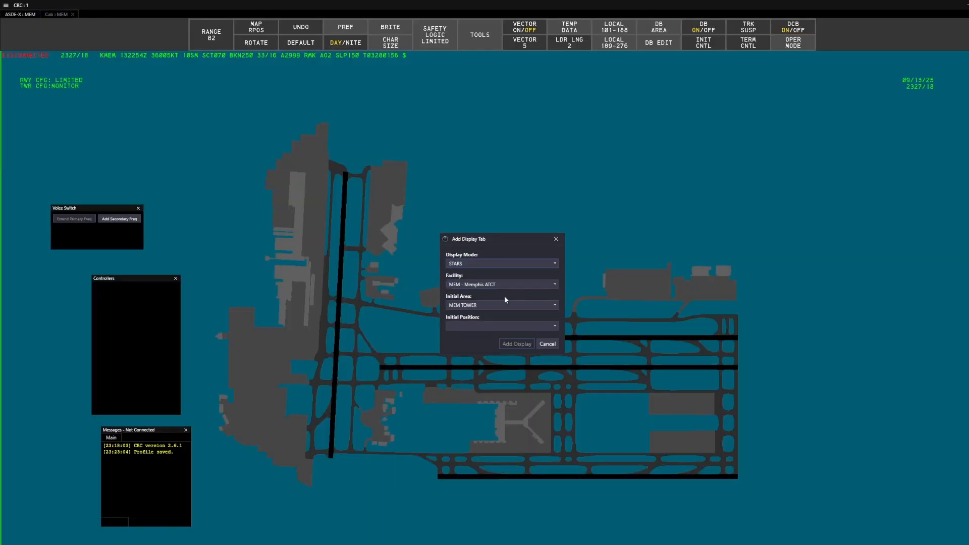
click(484, 328)
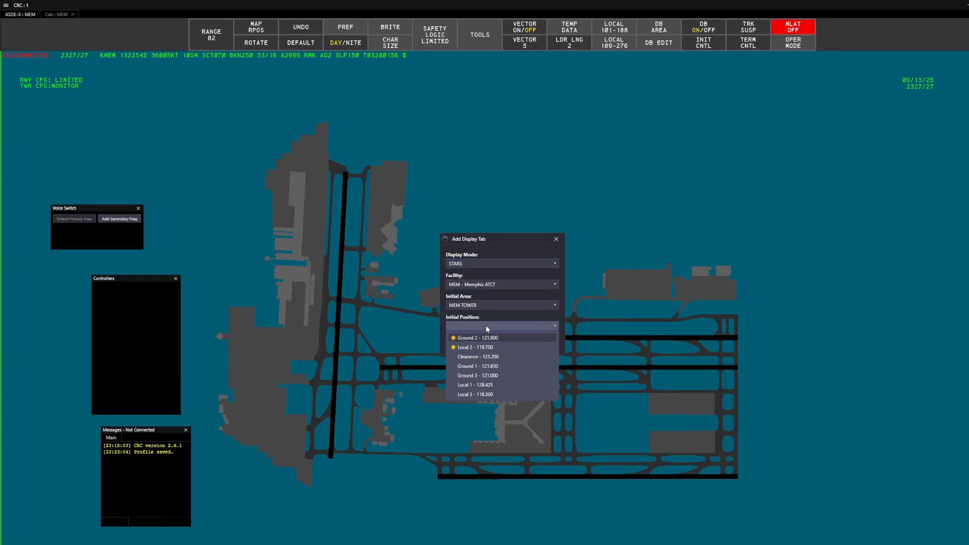
click(485, 326)
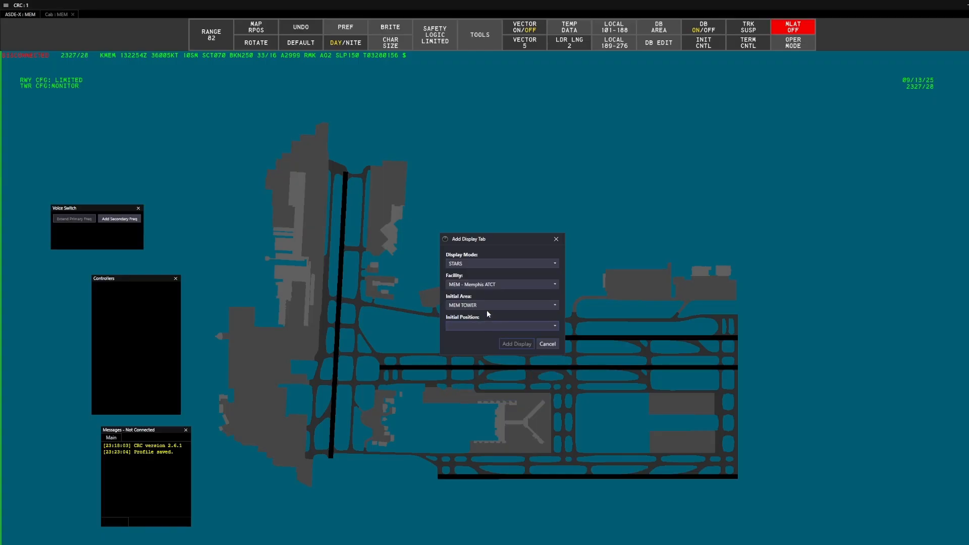
click(474, 285)
click(469, 263)
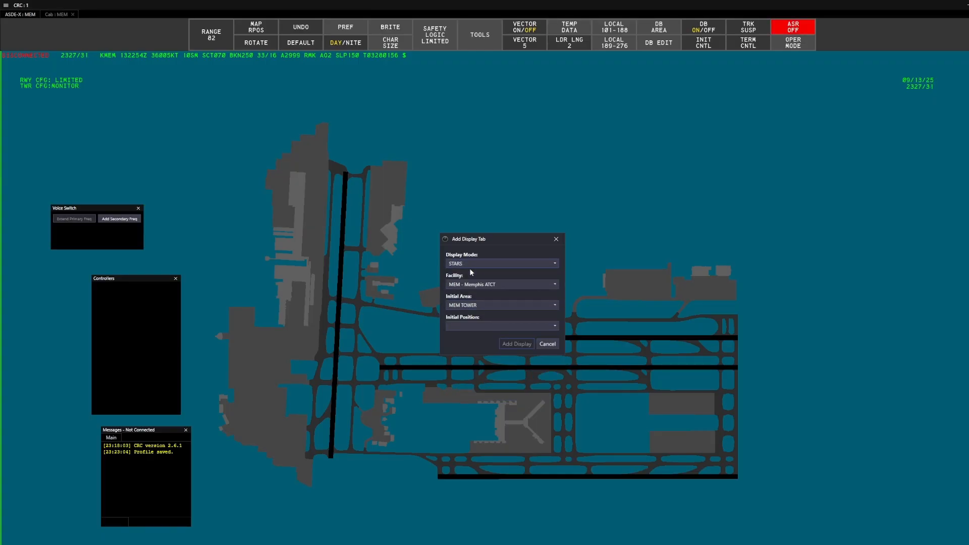
click(471, 326)
click(468, 337)
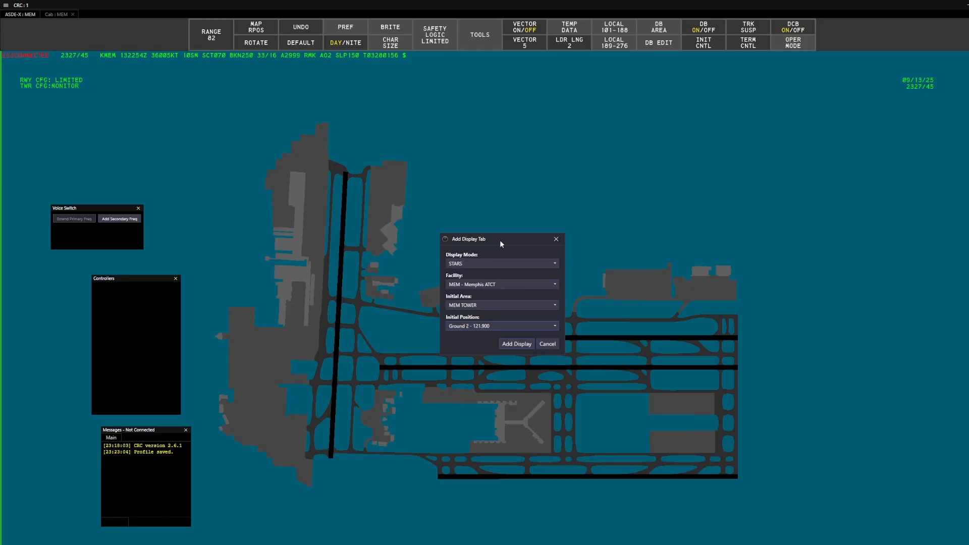
click(515, 344)
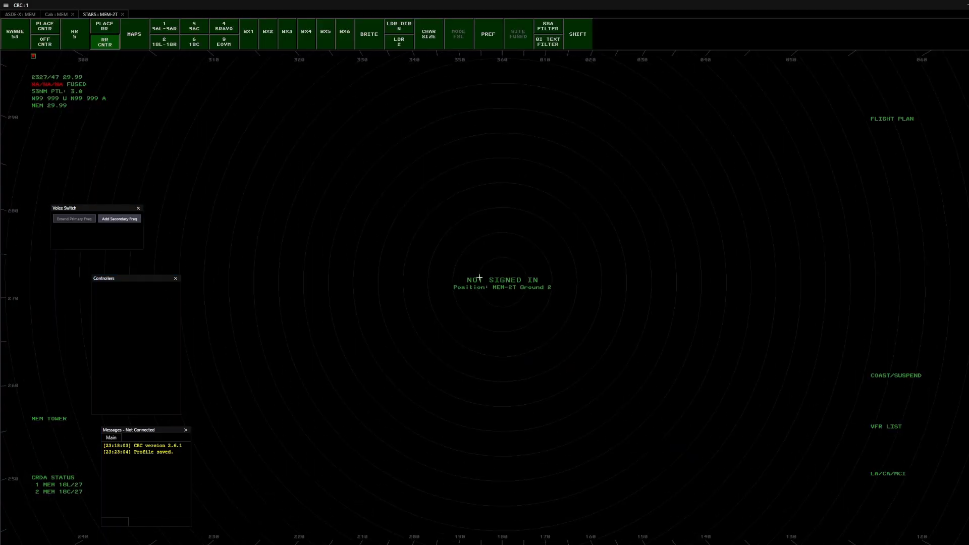
Turn on the 36L-36R and 18L-18R maps on the STARS display.
scroll(603, 324, down, 4)
click(136, 35)
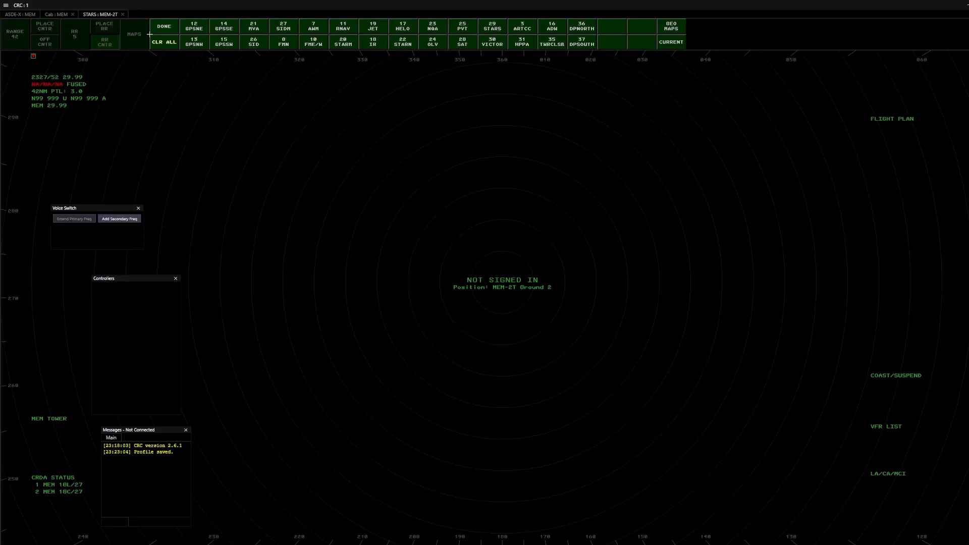
click(155, 25)
click(166, 26)
scroll(164, 47, up, 4)
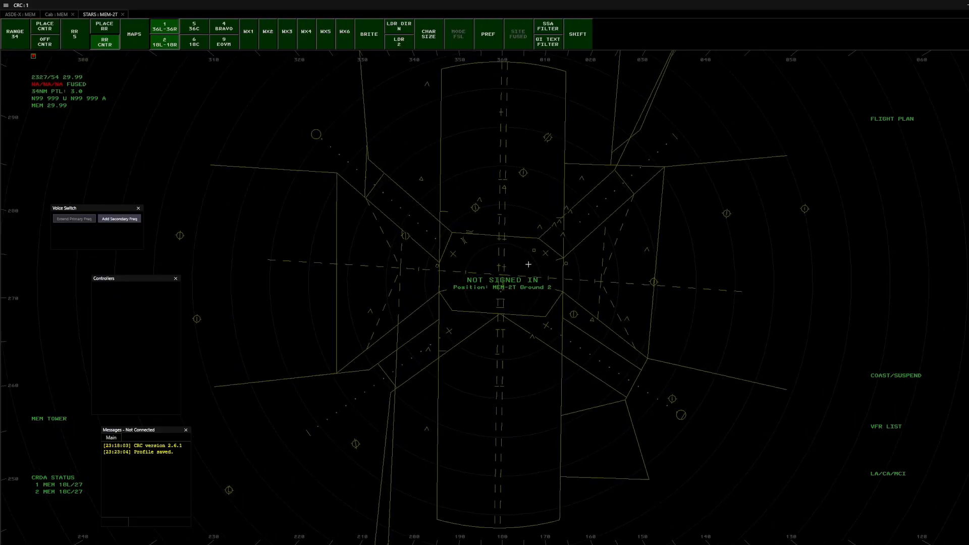
scroll(436, 272, up, 2)
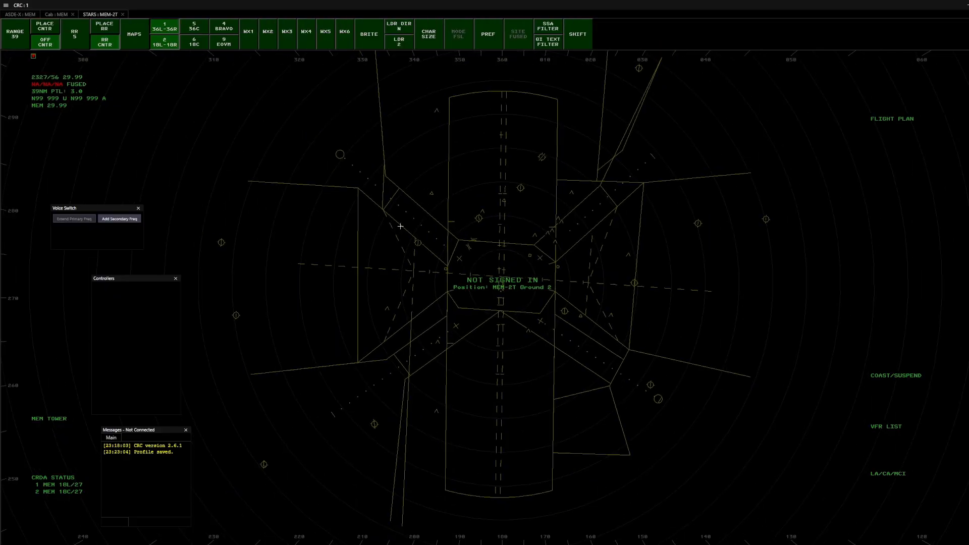
scroll(446, 262, up, 1)
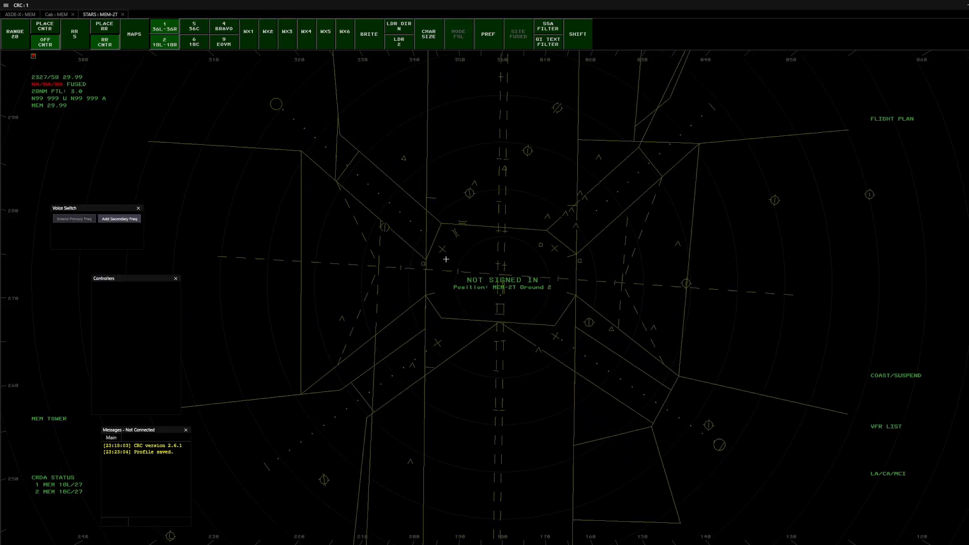
scroll(268, 205, down, 1)
scroll(267, 205, up, 5)
scroll(212, 194, down, 3)
scroll(357, 251, up, 5)
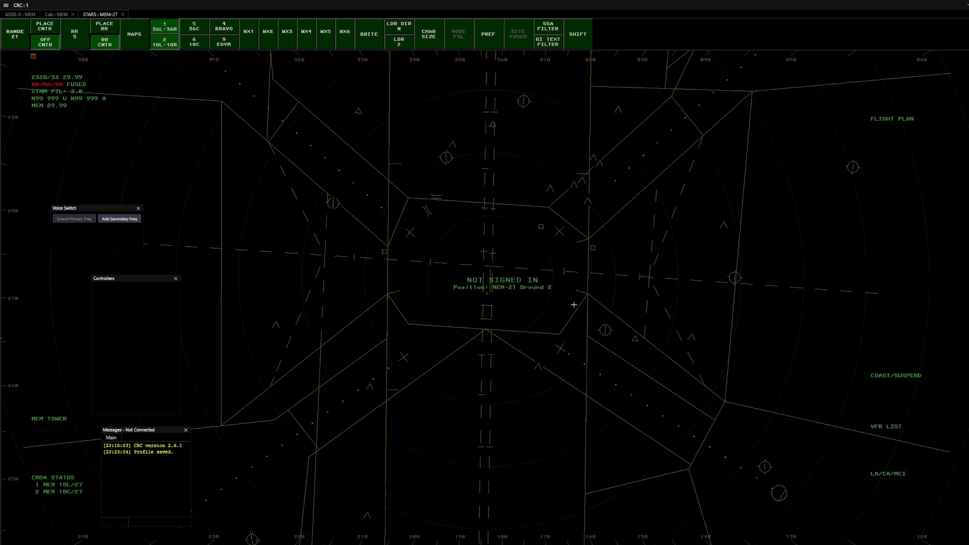
key(ctrl+shift+c)
click(483, 243)
click(481, 257)
key(Escape)
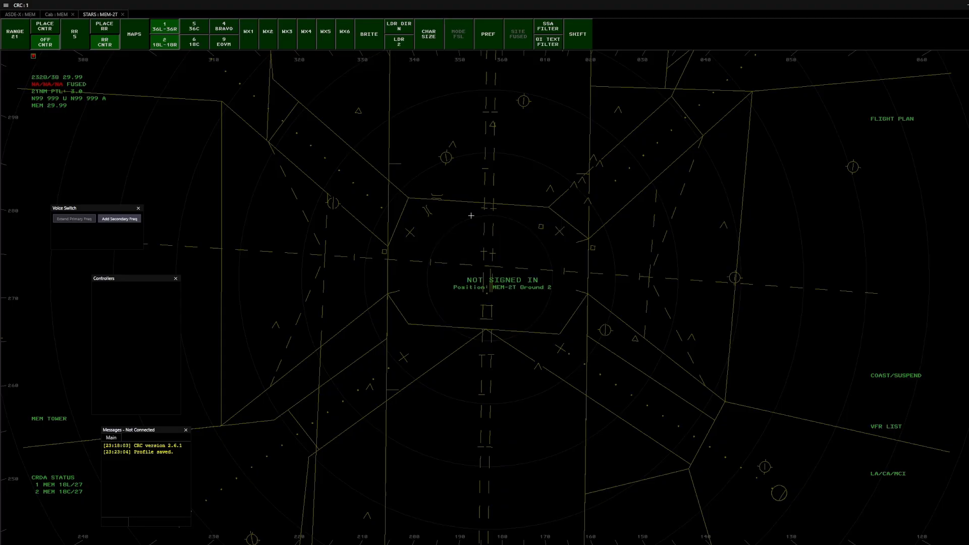
Open the STARS display settings and turn on showing winds in the SSA.
key(ctrl+d)
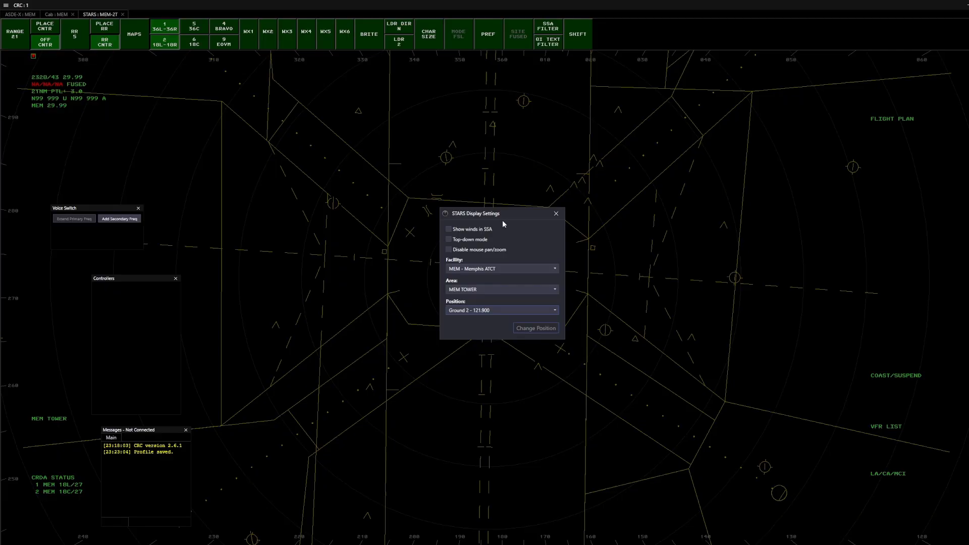
drag(497, 214, 482, 204)
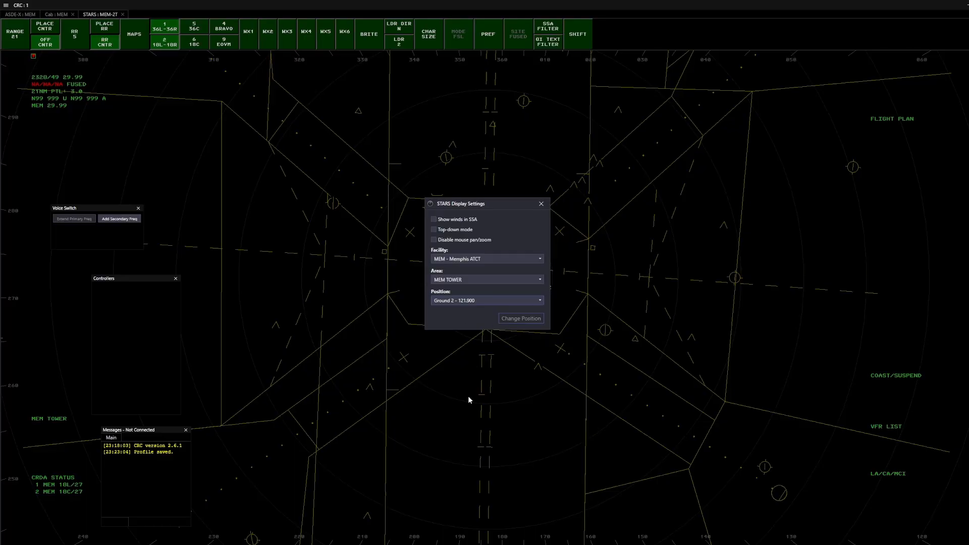
click(444, 221)
Try top-down mode on the STARS display and examine the Memphis airport surface map.
click(434, 230)
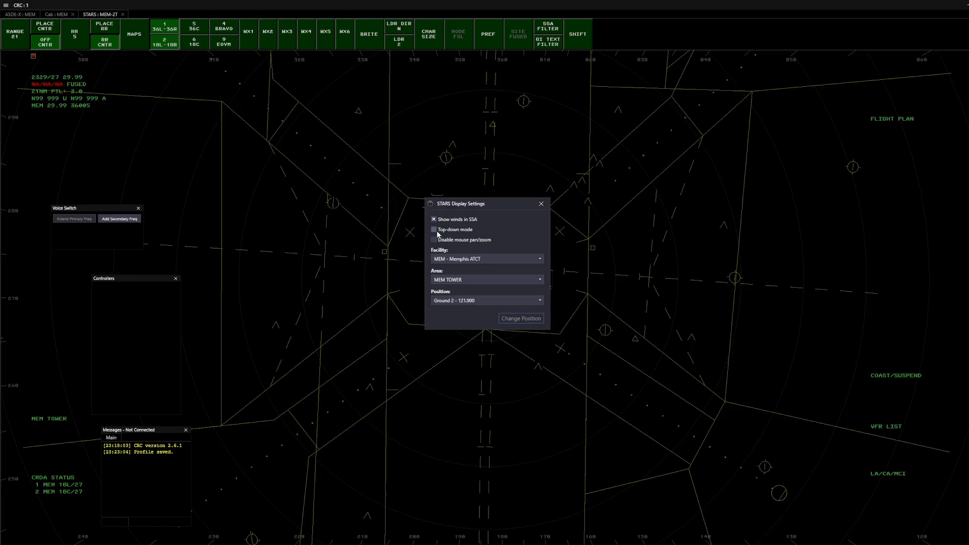
click(541, 203)
scroll(528, 286, up, 10)
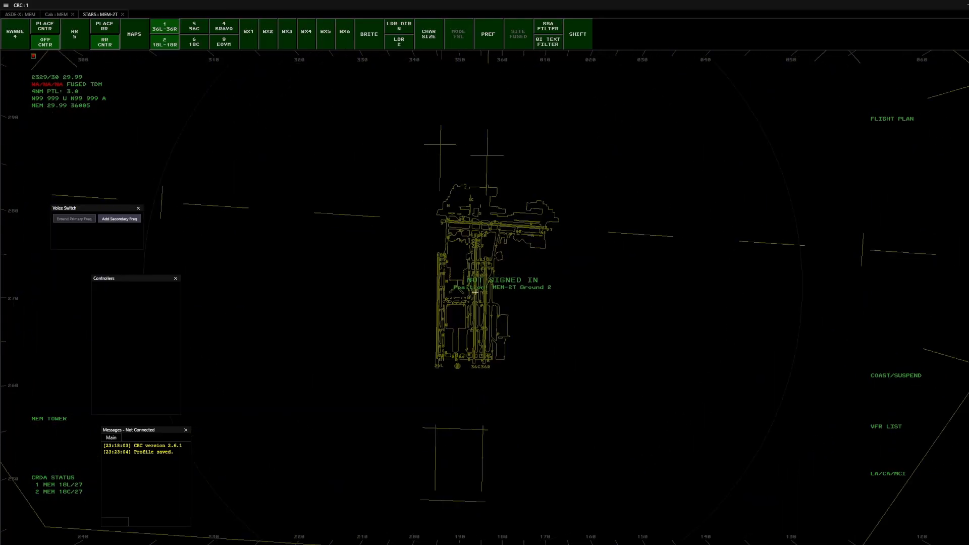
scroll(449, 285, up, 2)
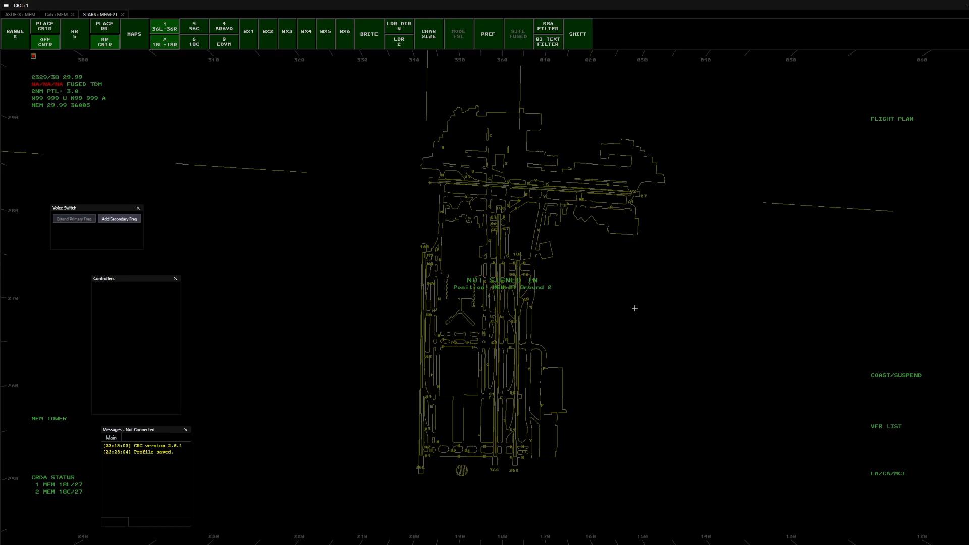
scroll(516, 333, down, 3)
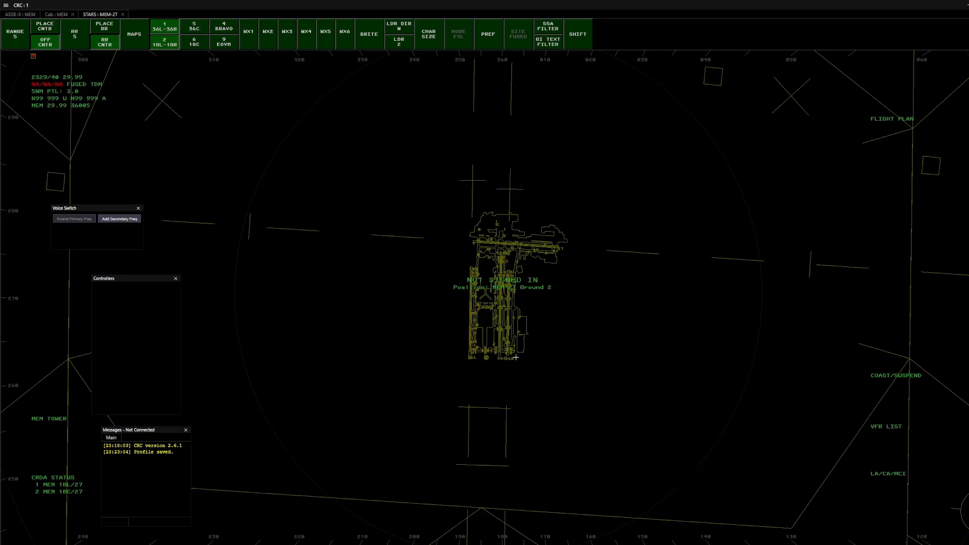
Turn off top-down mode for the STARS display and close its settings.
key(ctrl+d)
click(468, 241)
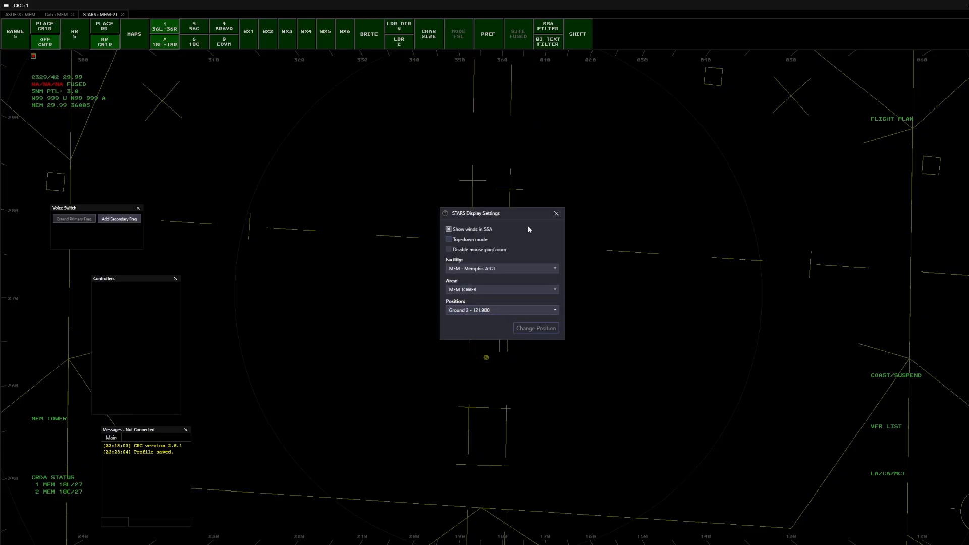
click(551, 214)
scroll(500, 232, down, 5)
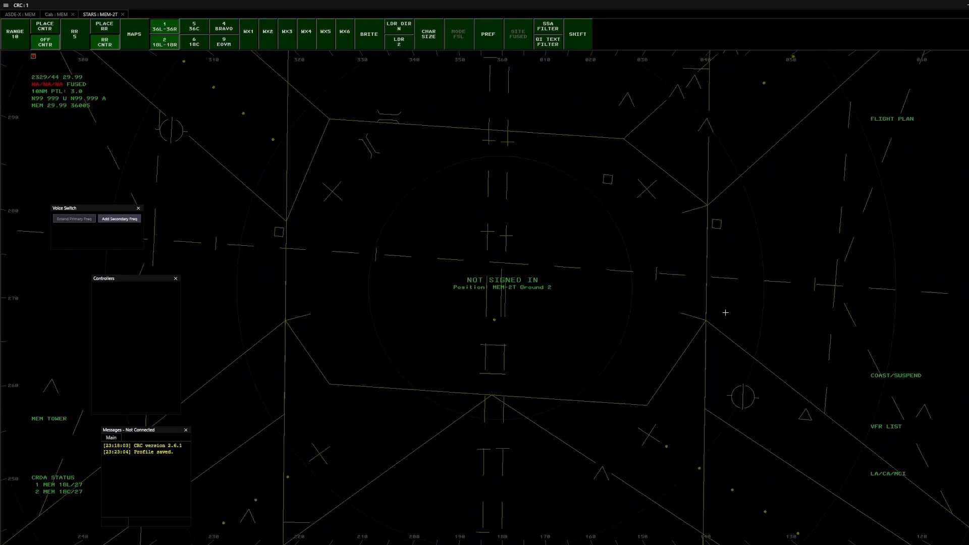
Increase the STARS display range to 15 and enlarge the airport map on the ASDE-X display.
click(26, 17)
click(97, 12)
scroll(495, 351, down, 5)
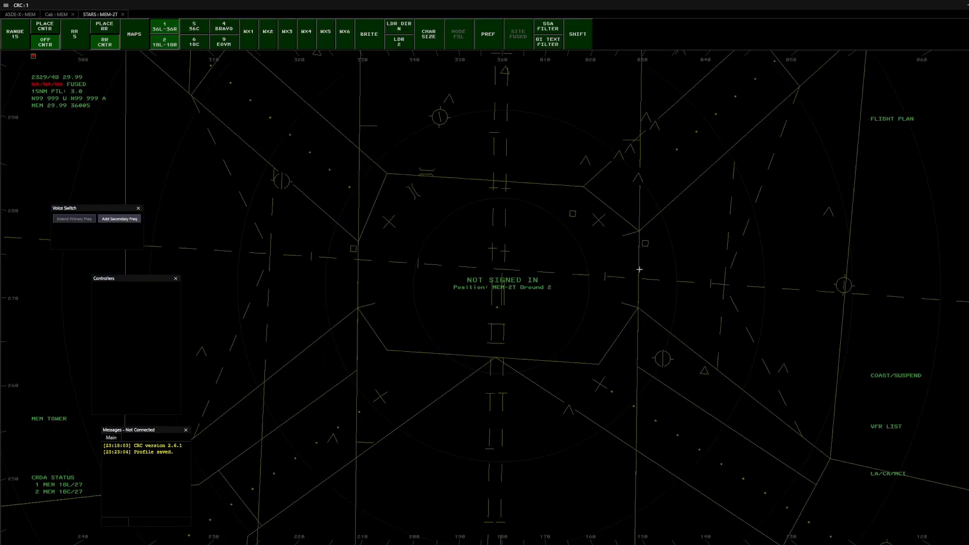
click(29, 14)
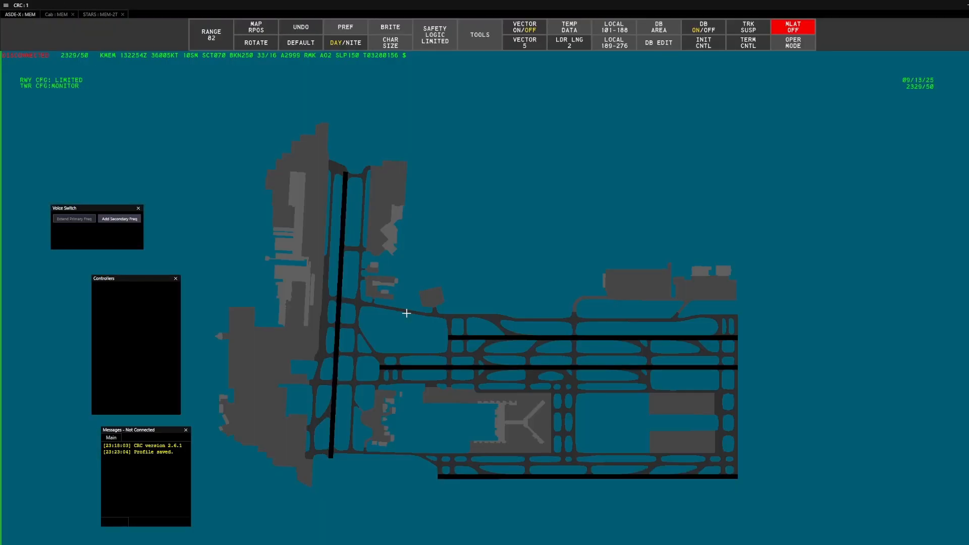
scroll(437, 342, up, 4)
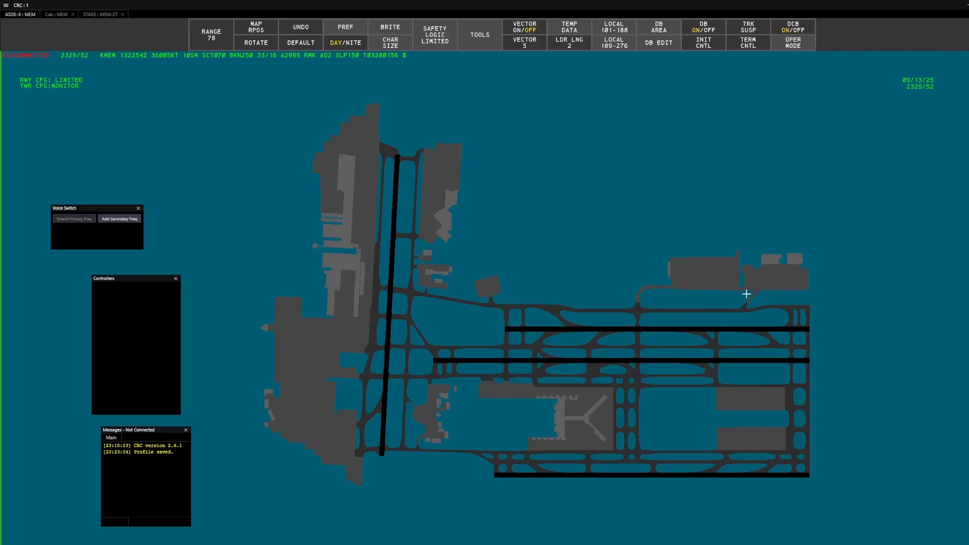
Review the available view options and the list of keyboard shortcuts in the CRC help window.
click(4, 4)
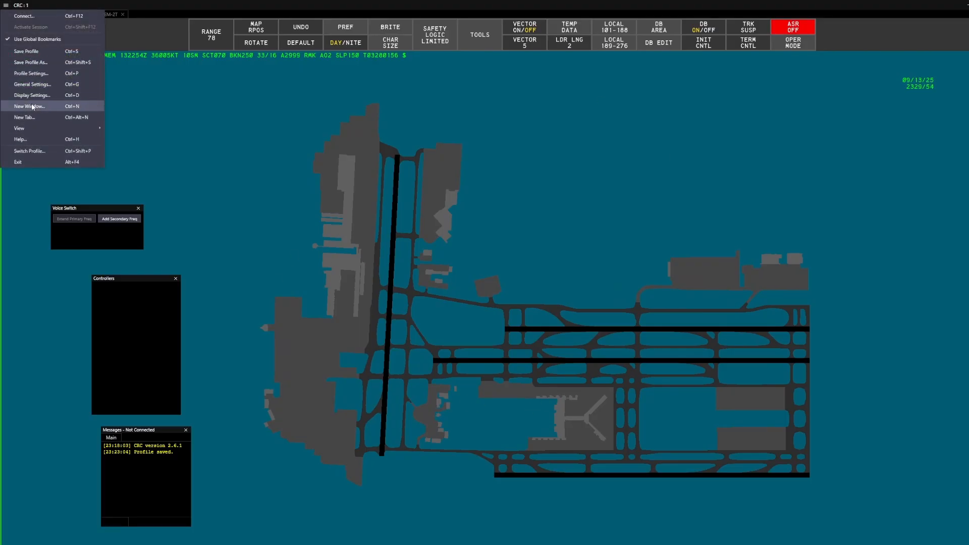
mouse_move(24, 130)
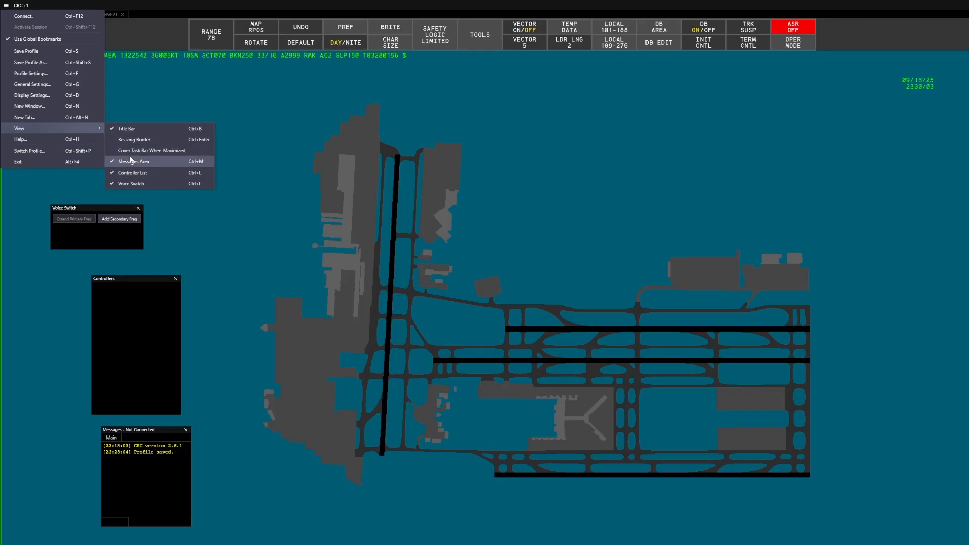
click(38, 141)
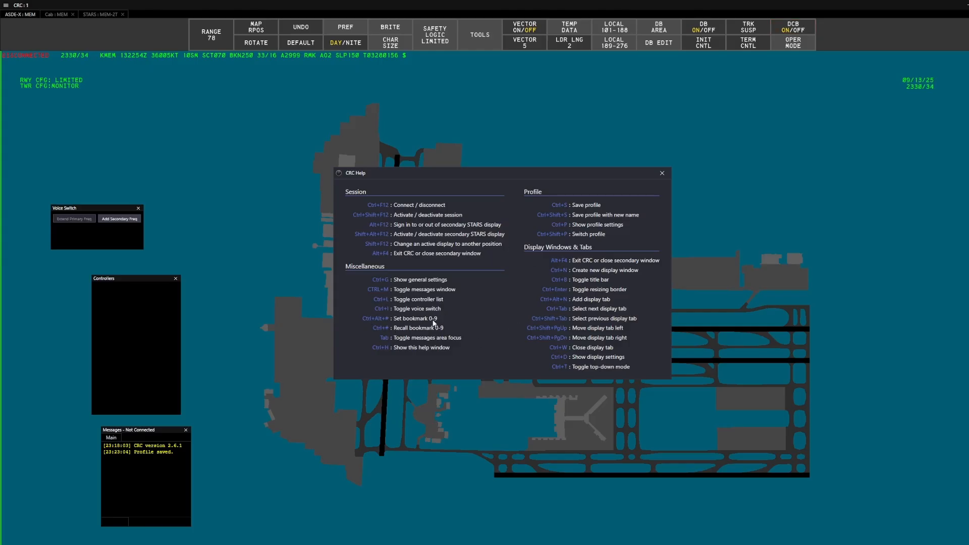
click(662, 173)
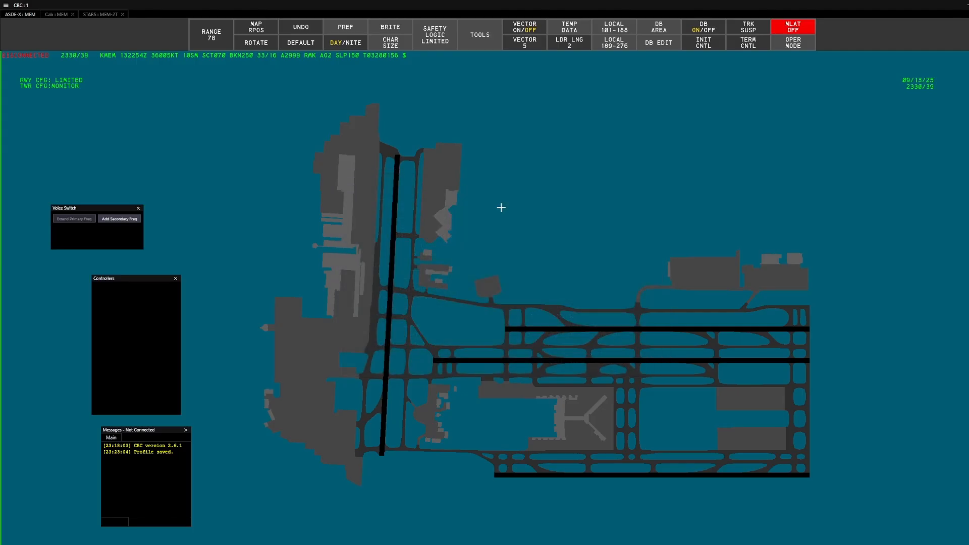
Save the current ASDE-X view as global bookmark 1 and recall it from a zoomed-out view.
key(ctrl+shift+1)
scroll(496, 253, down, 8)
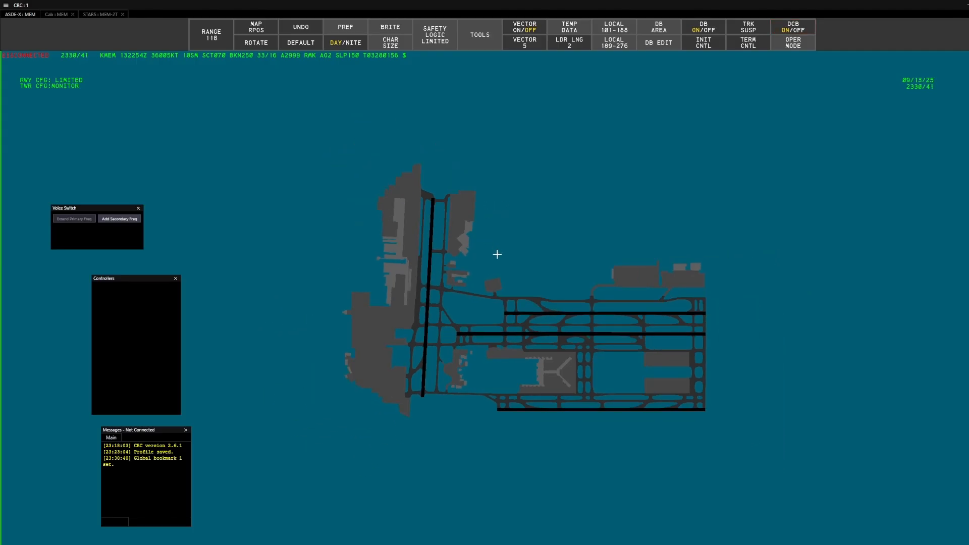
click(5, 5)
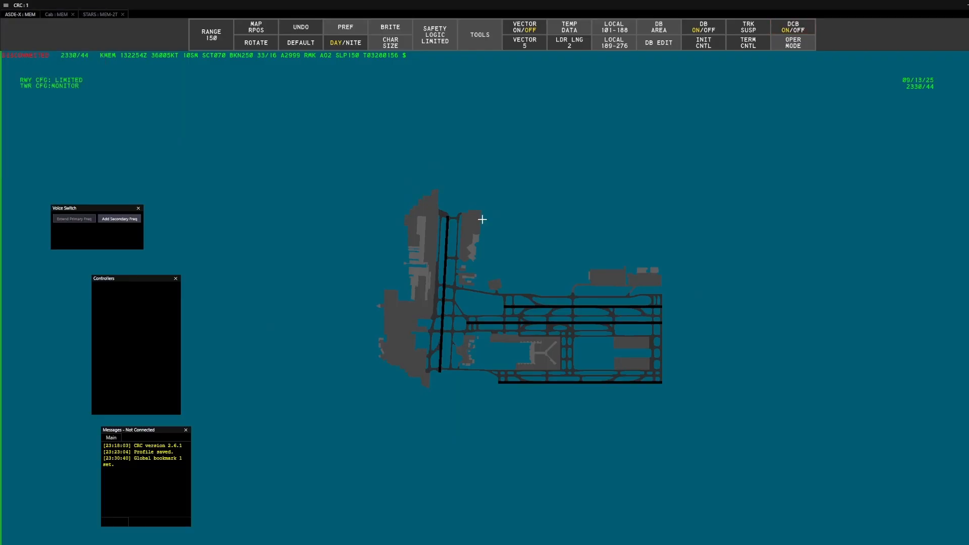
key(ctrl+1)
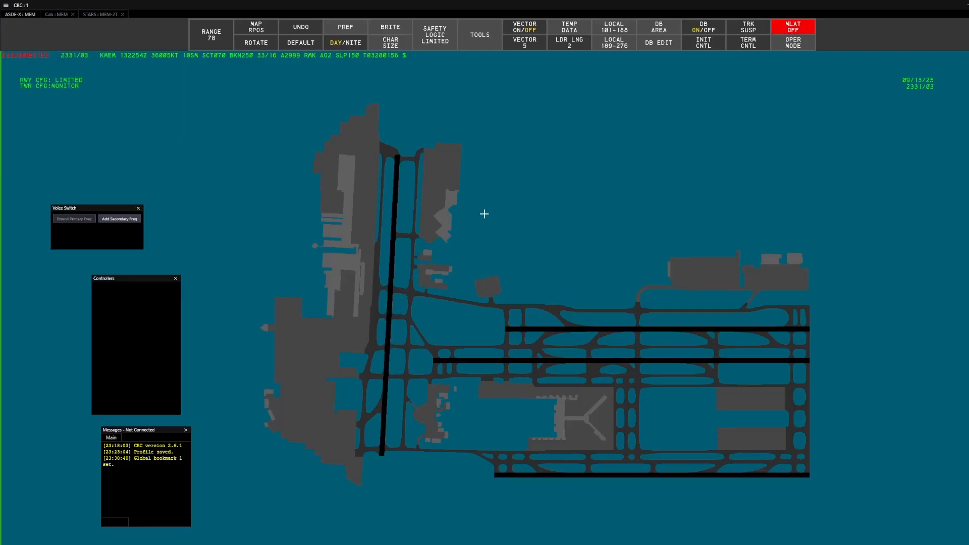
Open the VATSIM connection settings and choose the Ground 2 - 121.900 position.
click(6, 5)
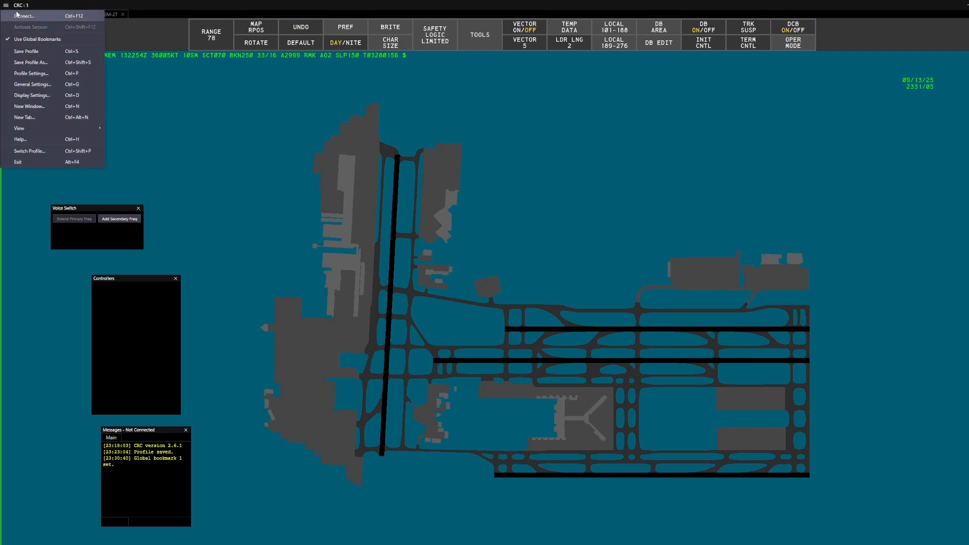
click(17, 16)
click(505, 243)
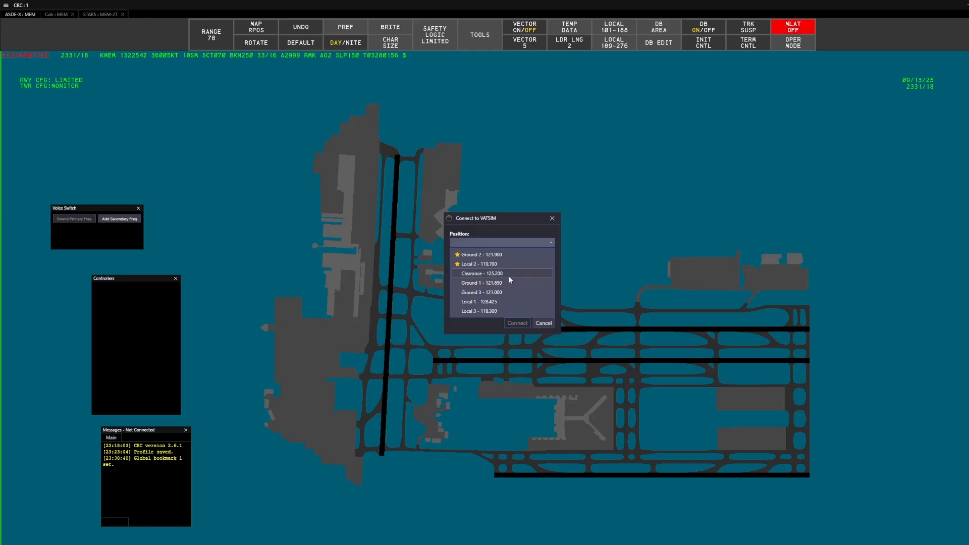
click(486, 254)
click(476, 242)
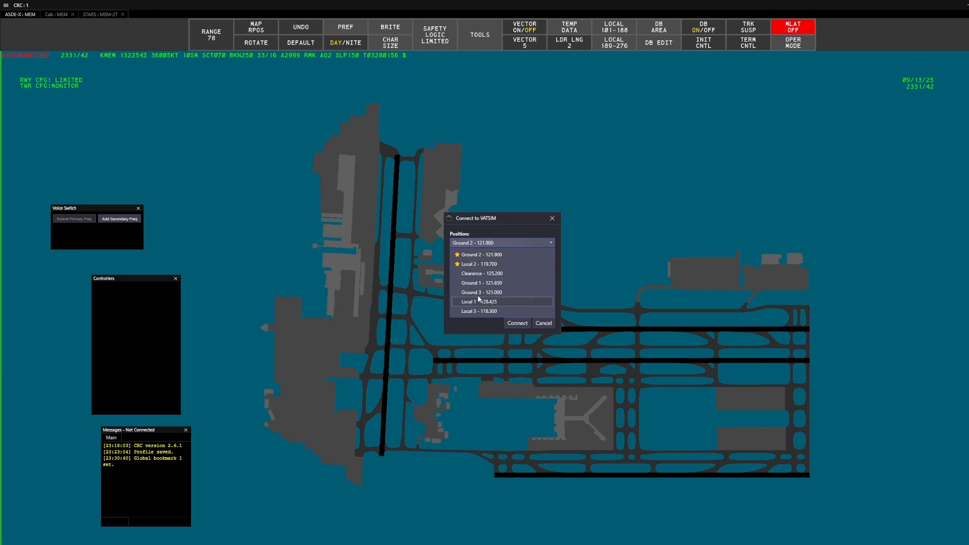
click(480, 256)
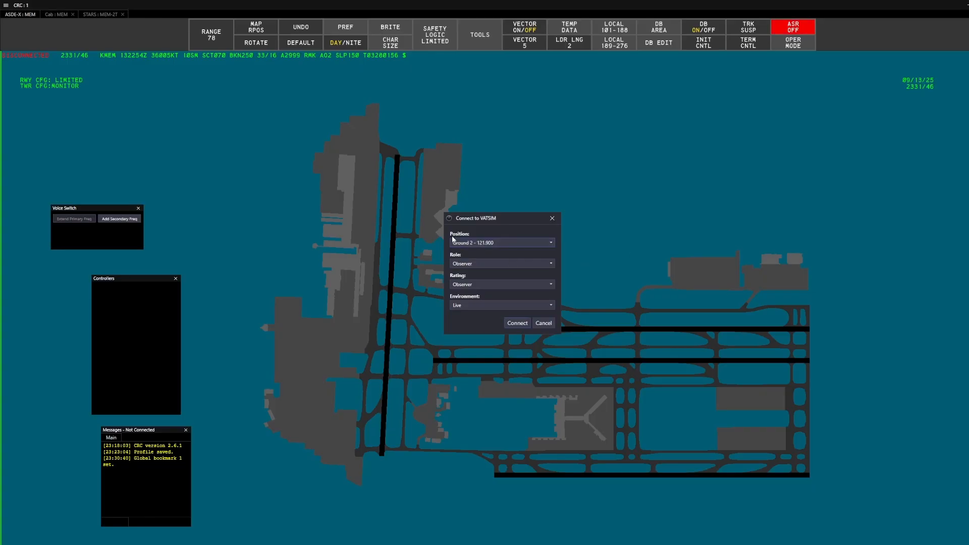
Try the Student role with the Student1 rating for the VATSIM connection.
click(487, 263)
click(488, 264)
click(486, 286)
click(486, 286)
click(485, 263)
click(485, 270)
click(482, 263)
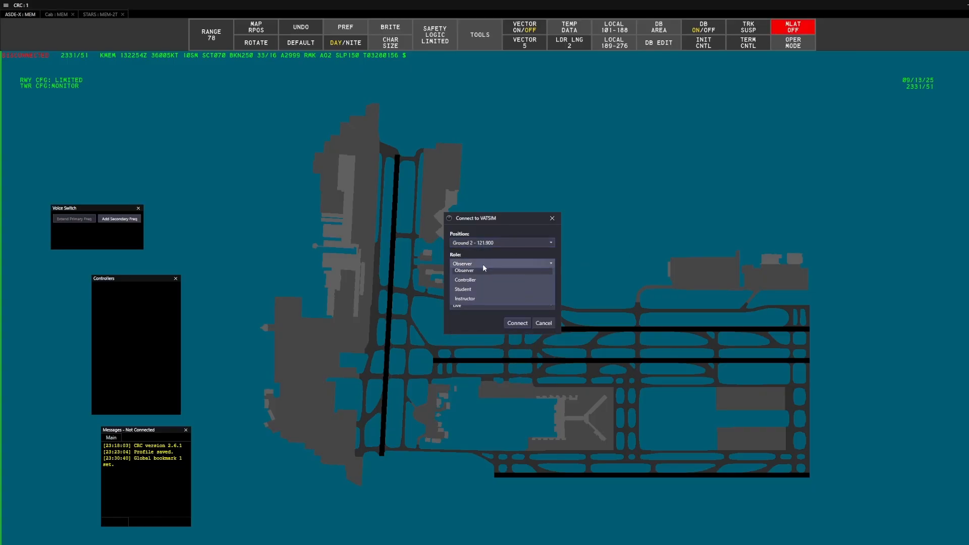
click(474, 294)
click(475, 284)
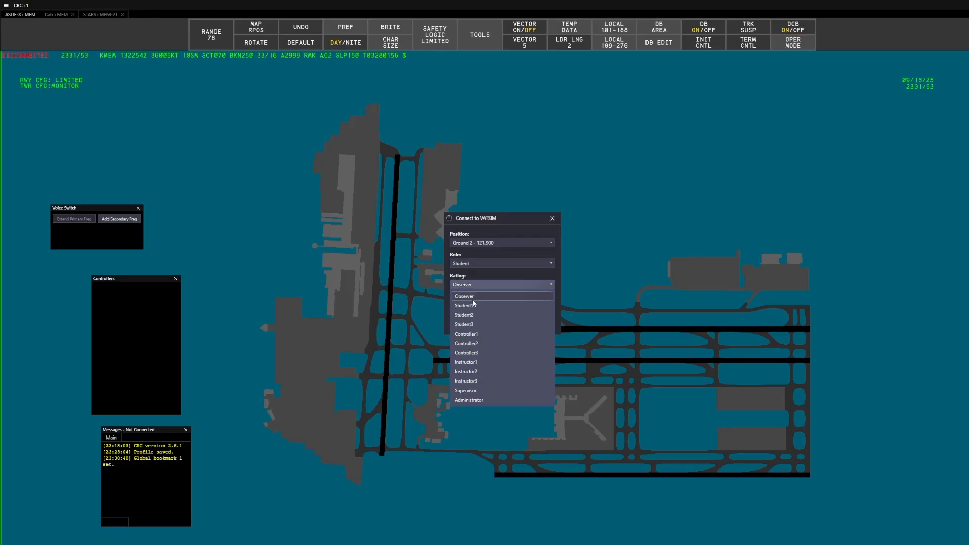
click(474, 306)
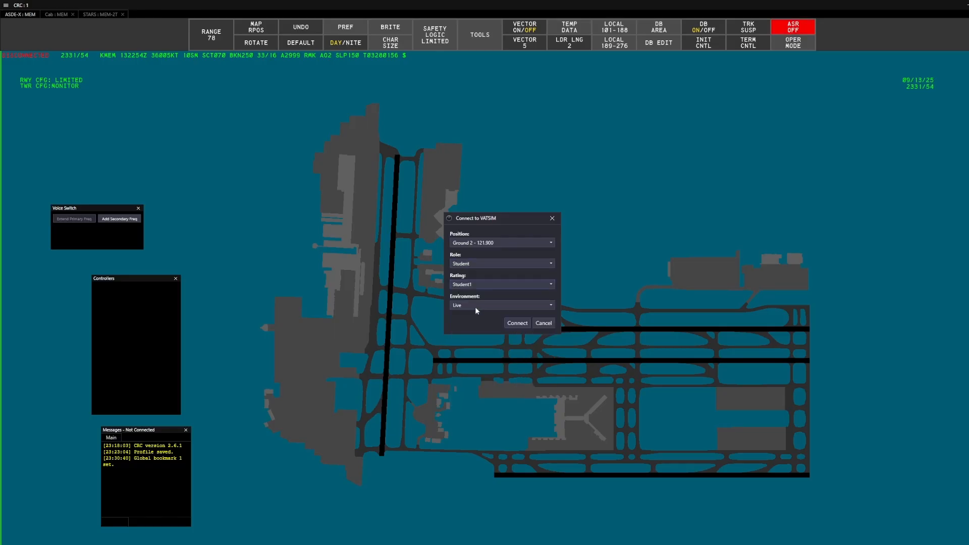
Set the role to Observer, choose the Live environment and connect to VATSIM.
click(475, 264)
click(467, 275)
click(509, 304)
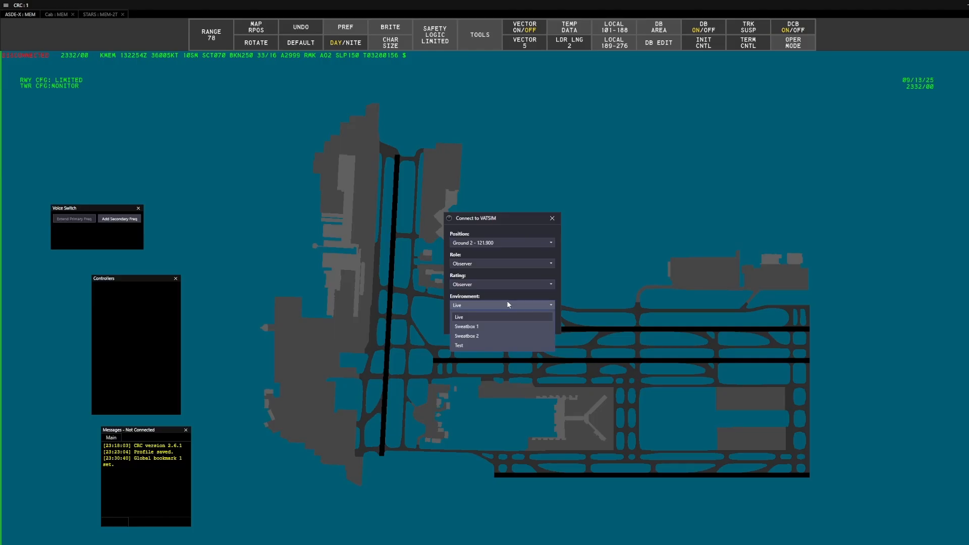
click(499, 309)
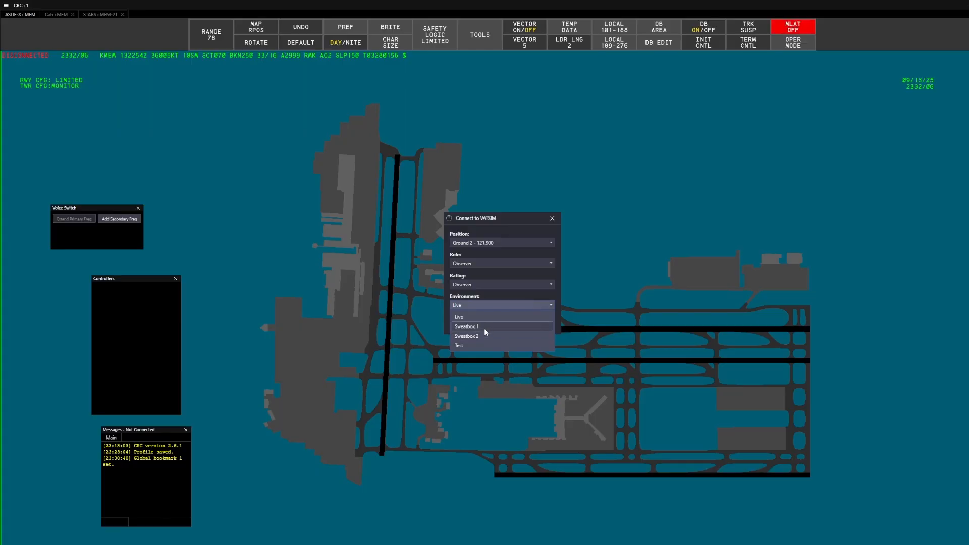
click(477, 316)
click(507, 323)
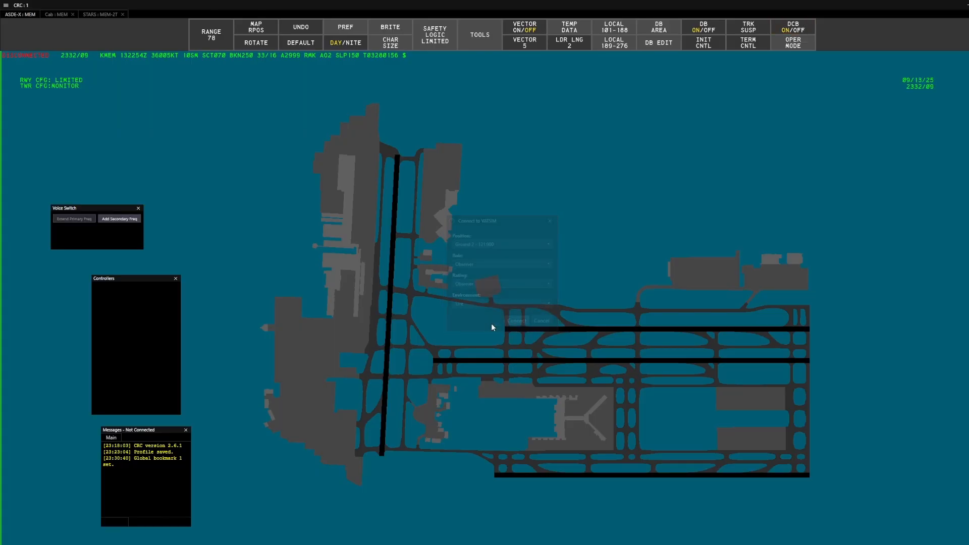
scroll(501, 323, down, 5)
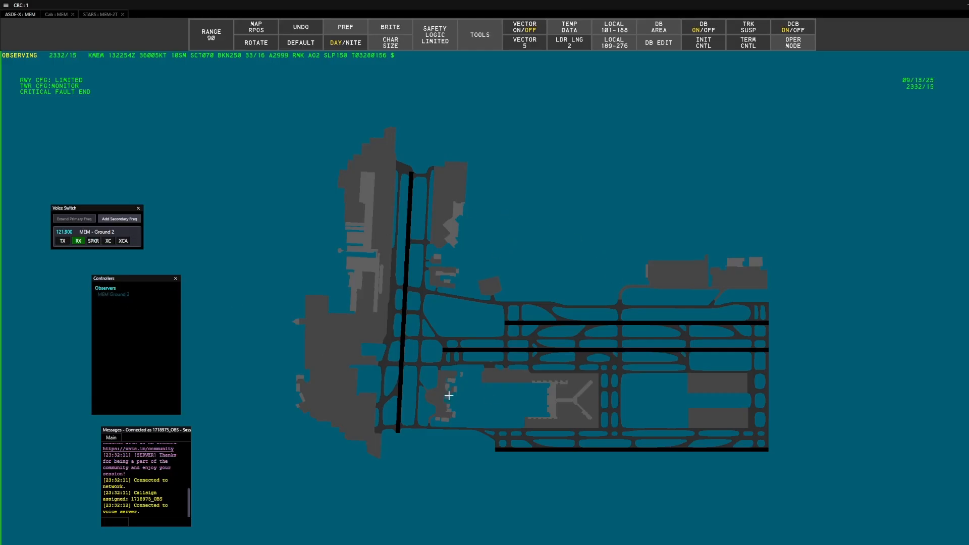
scroll(492, 279, up, 2)
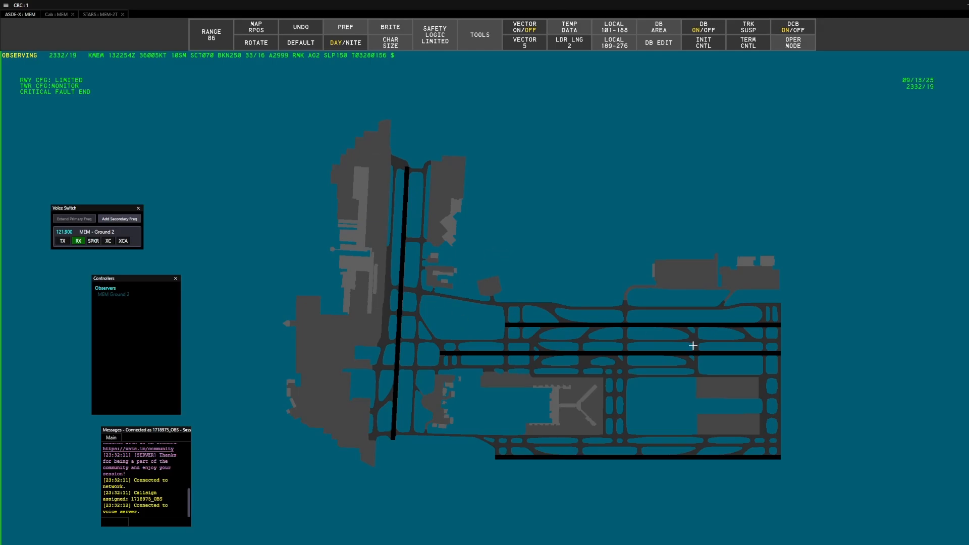
drag(685, 387, 677, 393)
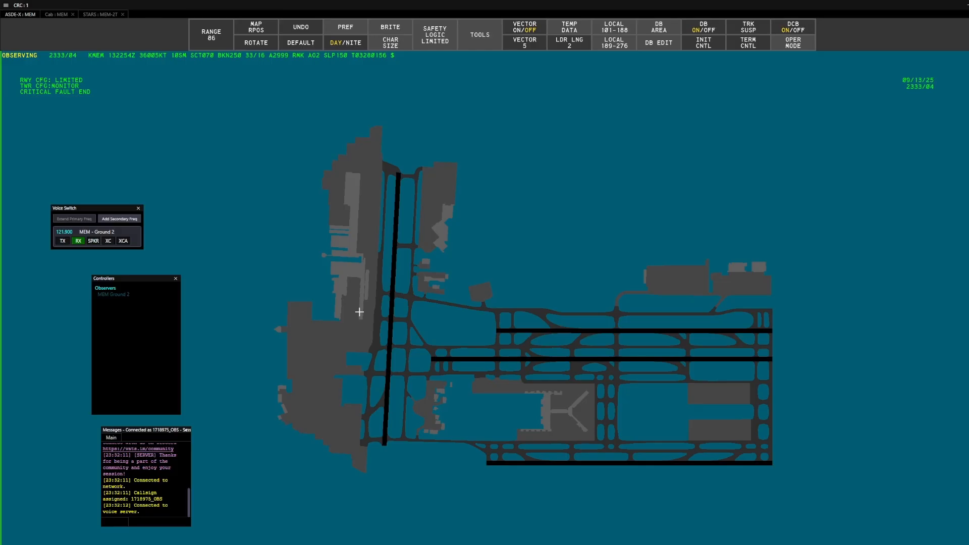
Disconnect from the VATSIM network and confirm the disconnection.
key(ctrl+d)
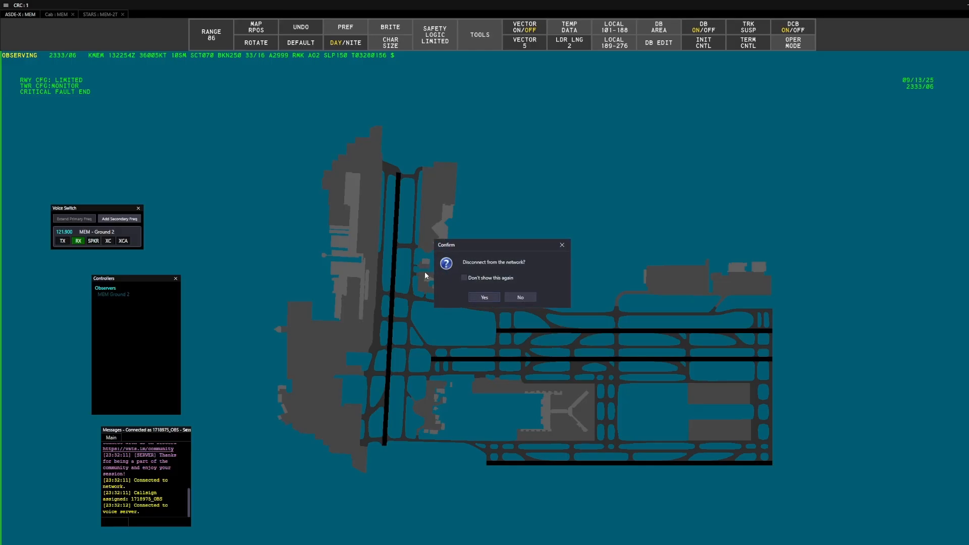
click(484, 297)
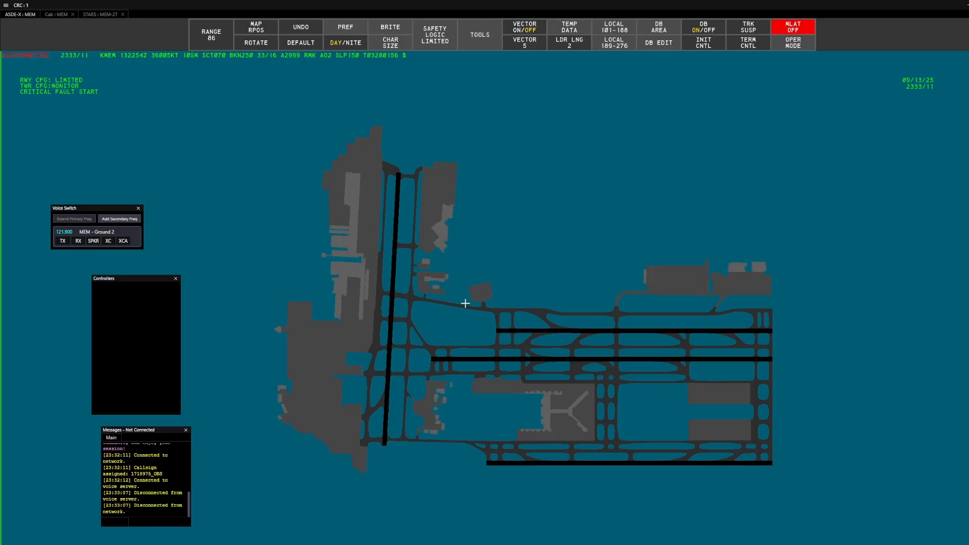
Save the current profile and switch out of it to the CRC profile list.
key(ctrl+s)
click(491, 291)
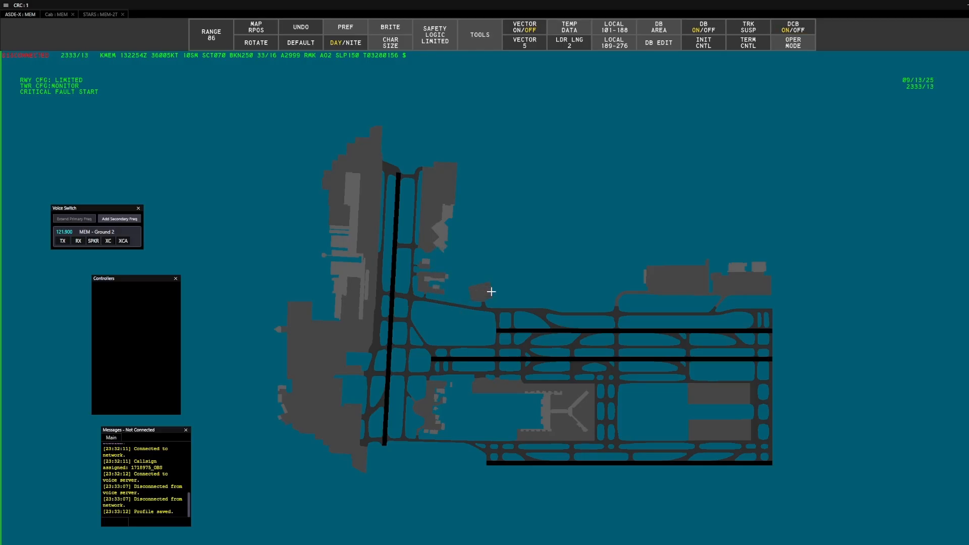
key(ctrl+o)
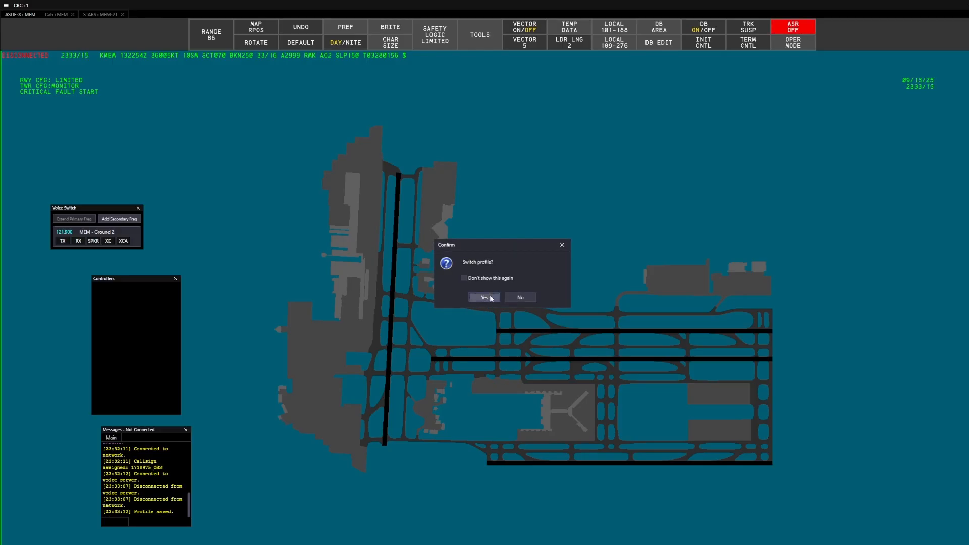
click(484, 298)
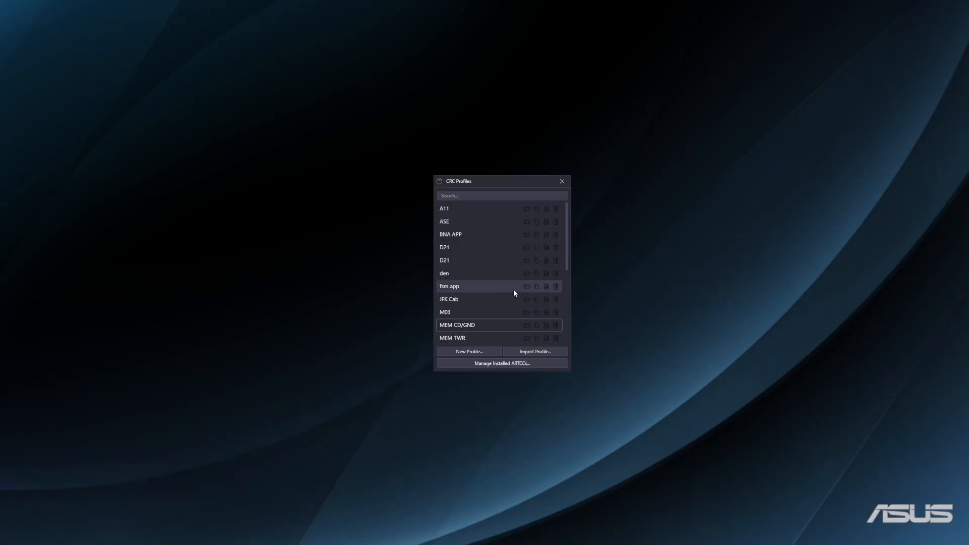